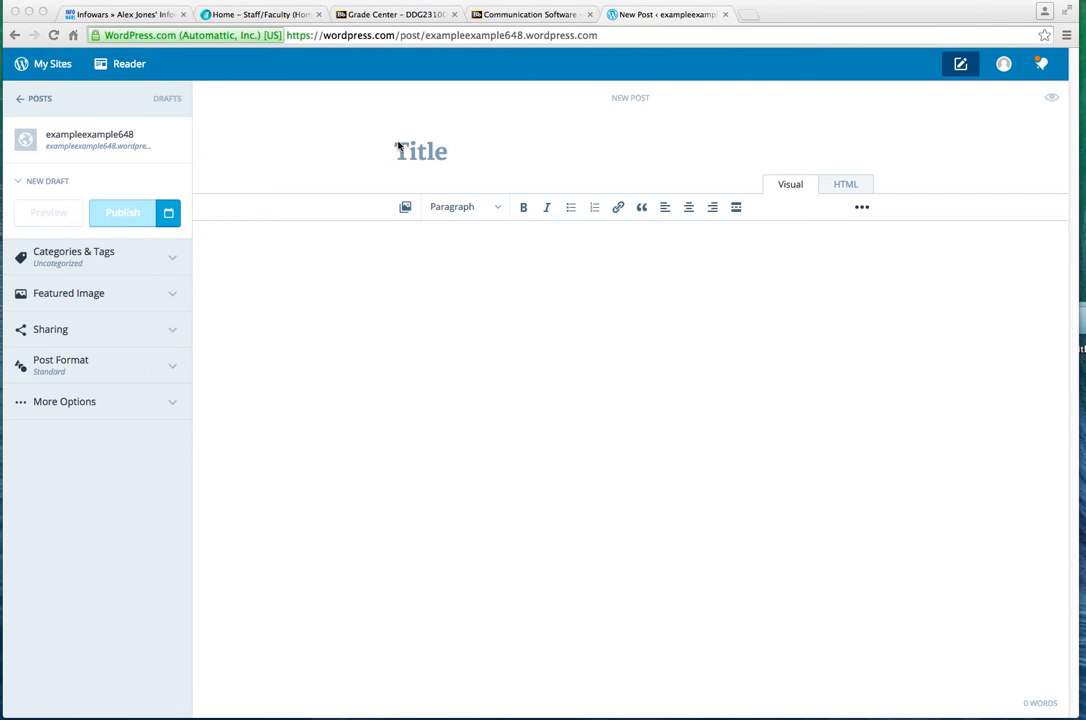
Title the new post "Example Essay".
left_click(400, 150)
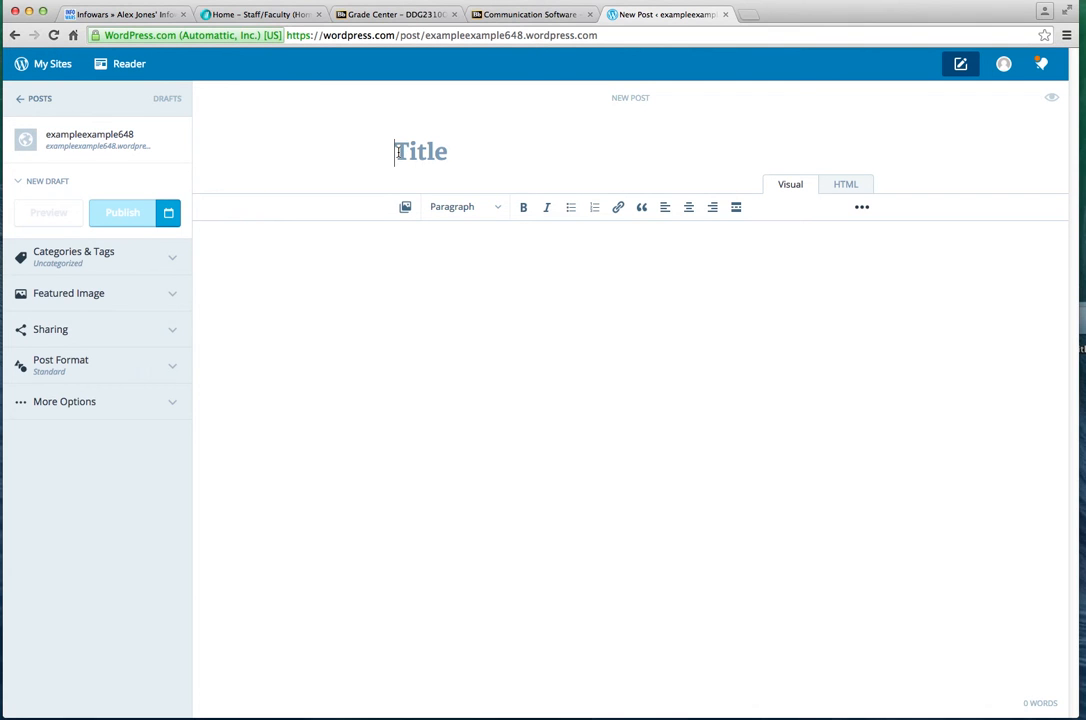
type("Exam")
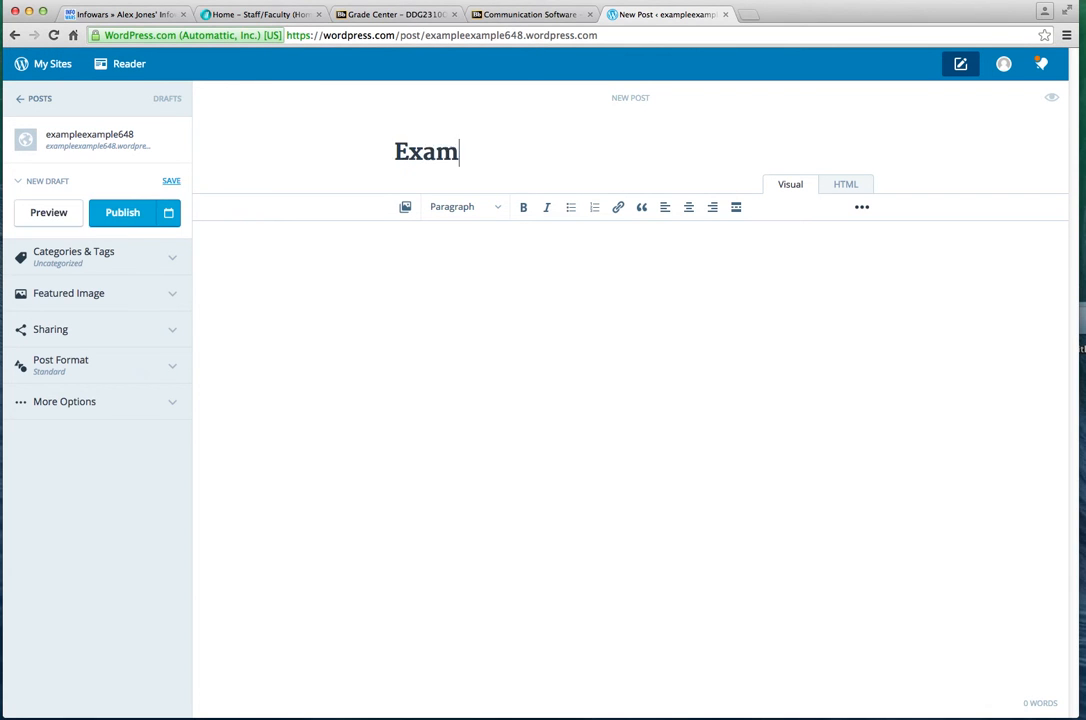
type("ple Essay")
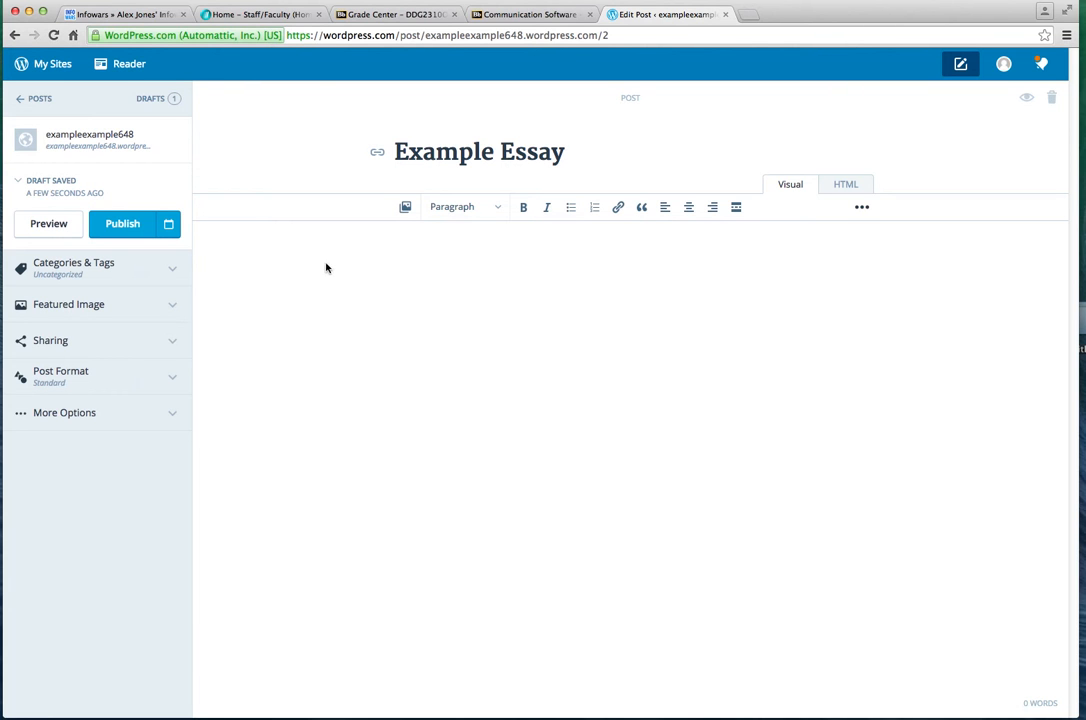
Paste the copied essay text into the post body and look over it.
left_click(206, 247)
left_click(569, 253)
key("super+v")
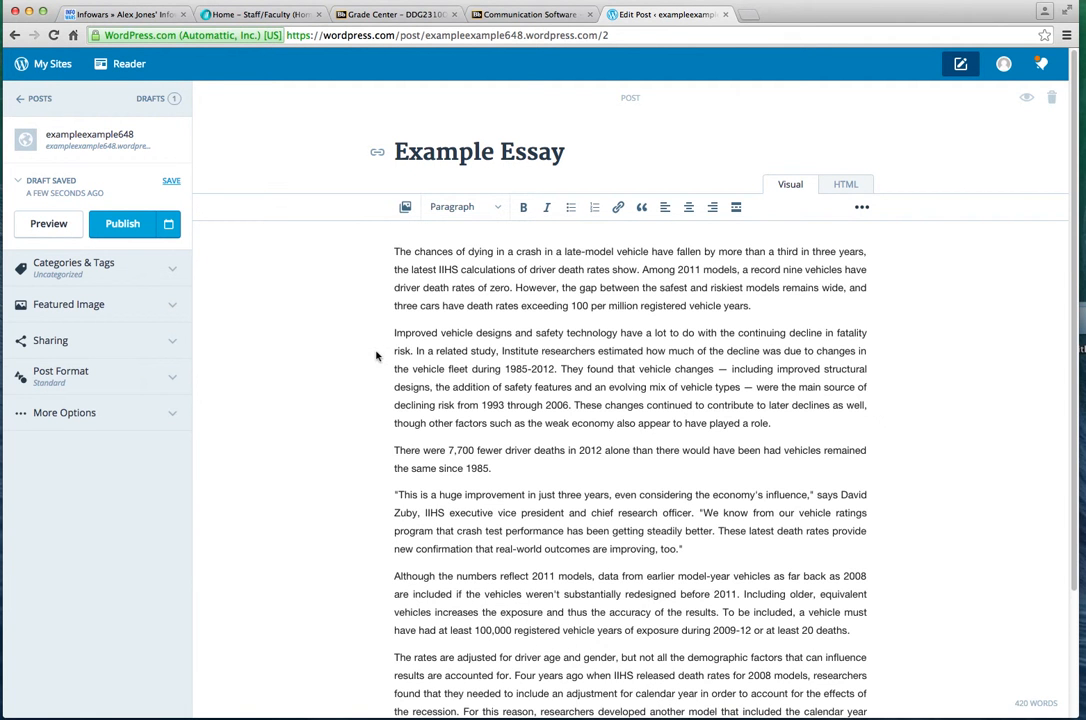
scroll(477, 456, "down", 3)
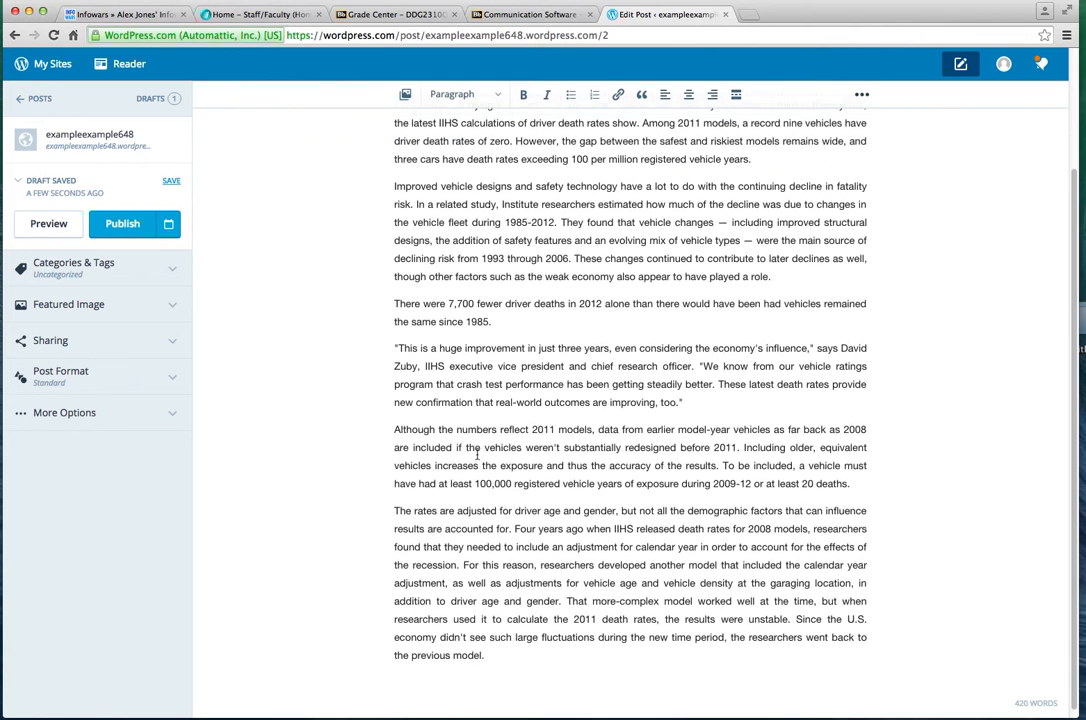
scroll(477, 456, "up", 3)
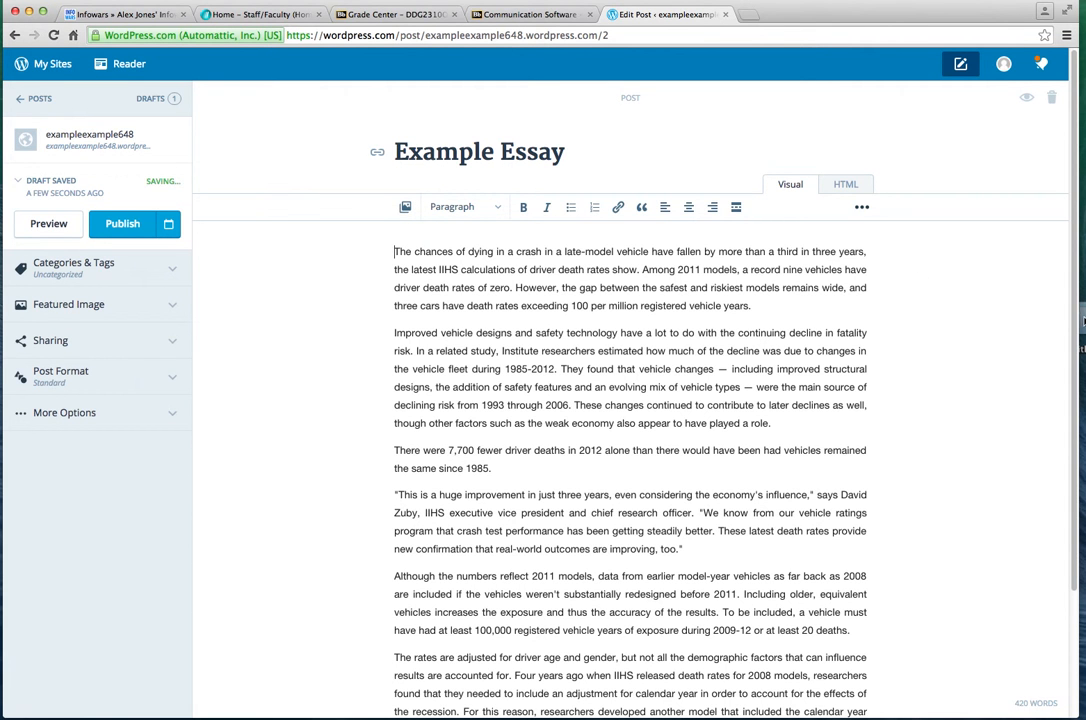
Upload all three images from the Desktop's "untitled folder" to the post's media library.
left_click(407, 208)
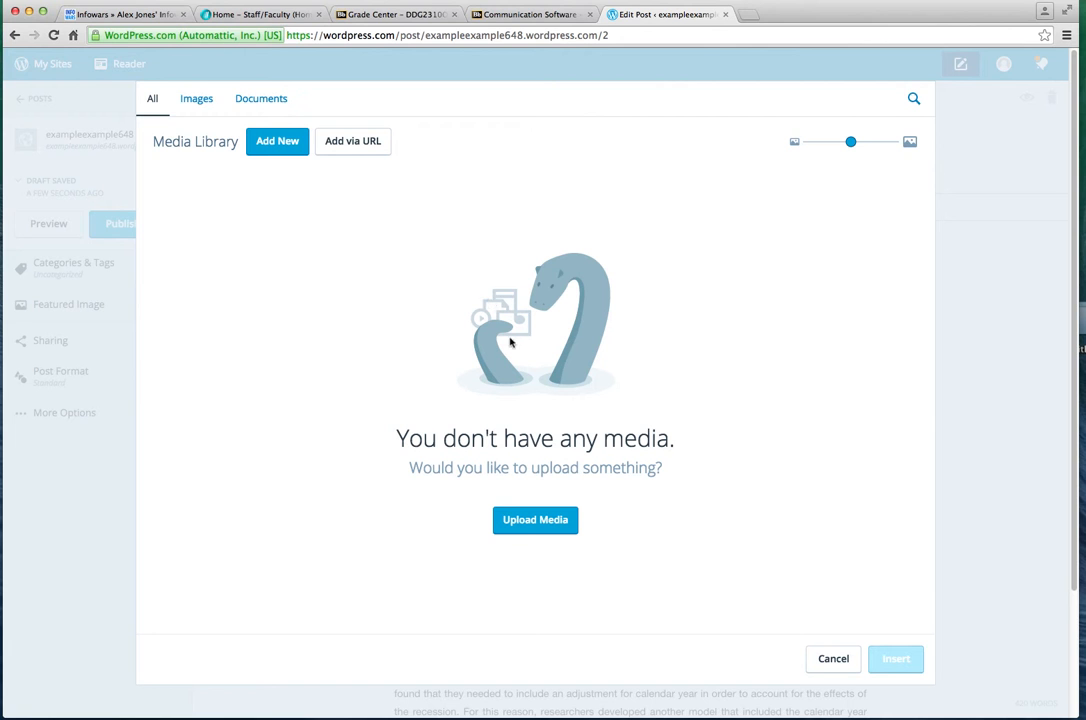
left_click(523, 526)
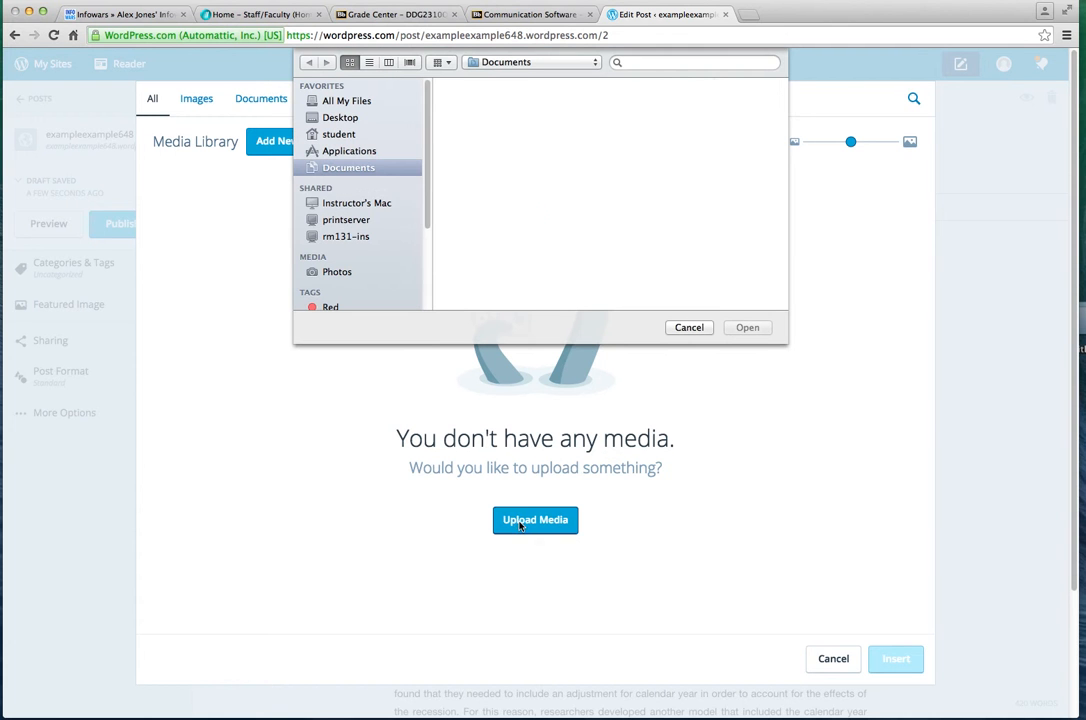
left_click(336, 117)
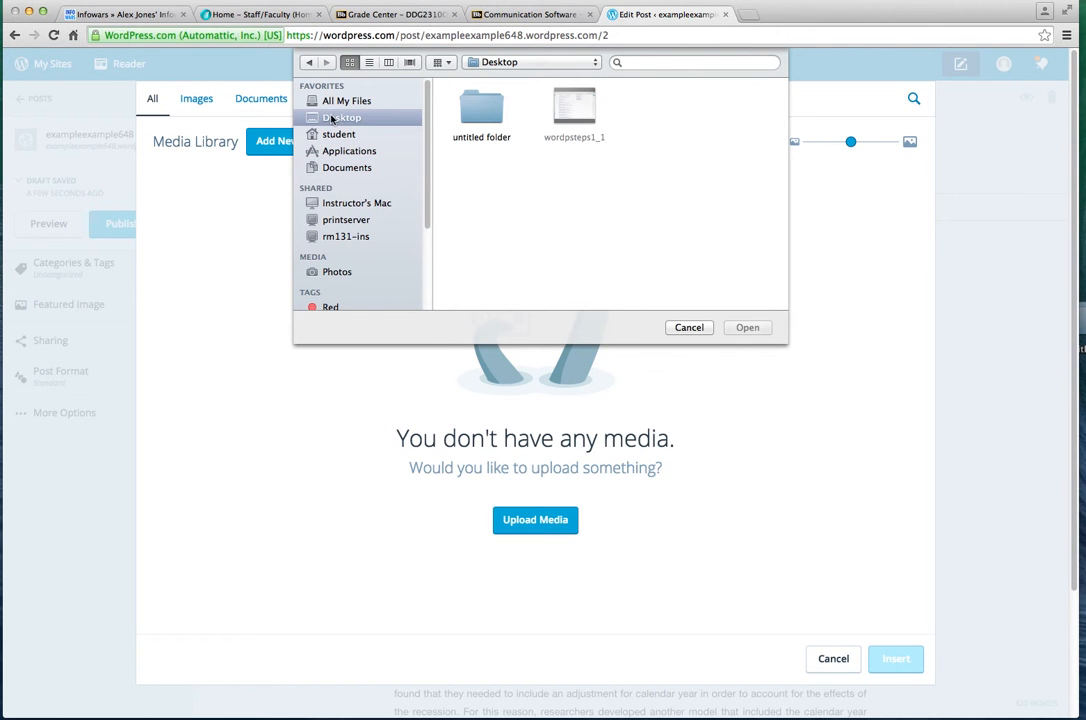
double_click(486, 108)
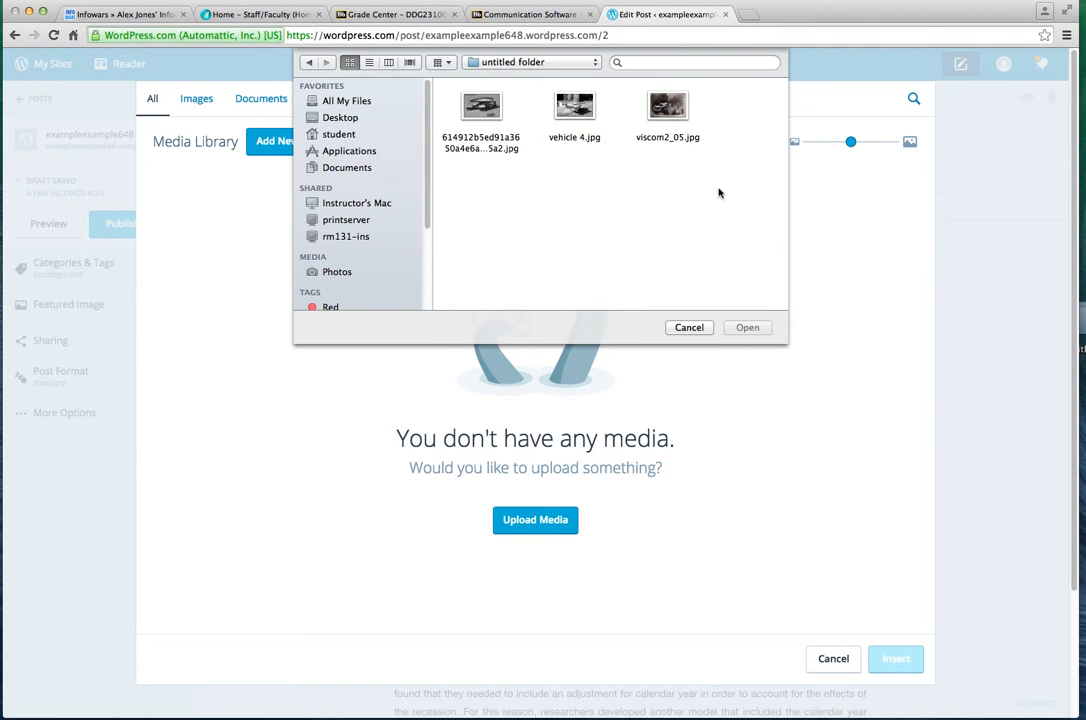
left_click_drag(717, 191, 462, 70)
left_click(747, 329)
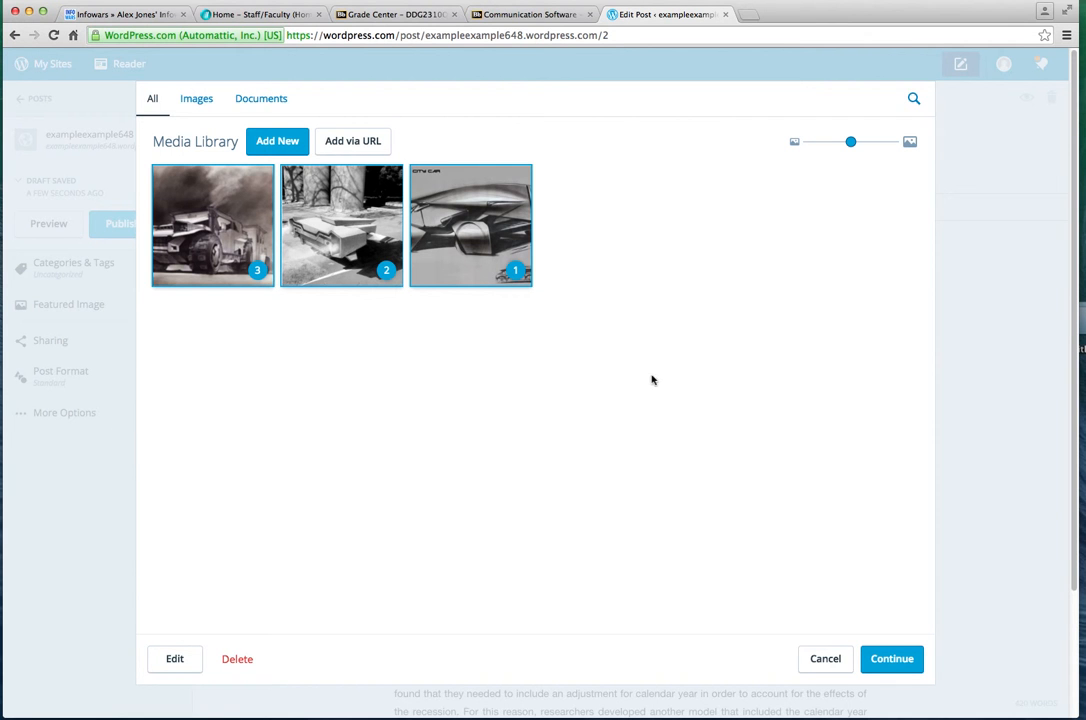
Insert only the large-wheeled truck image above the first paragraph, leaving the other two uploaded images deselected.
left_click(200, 245)
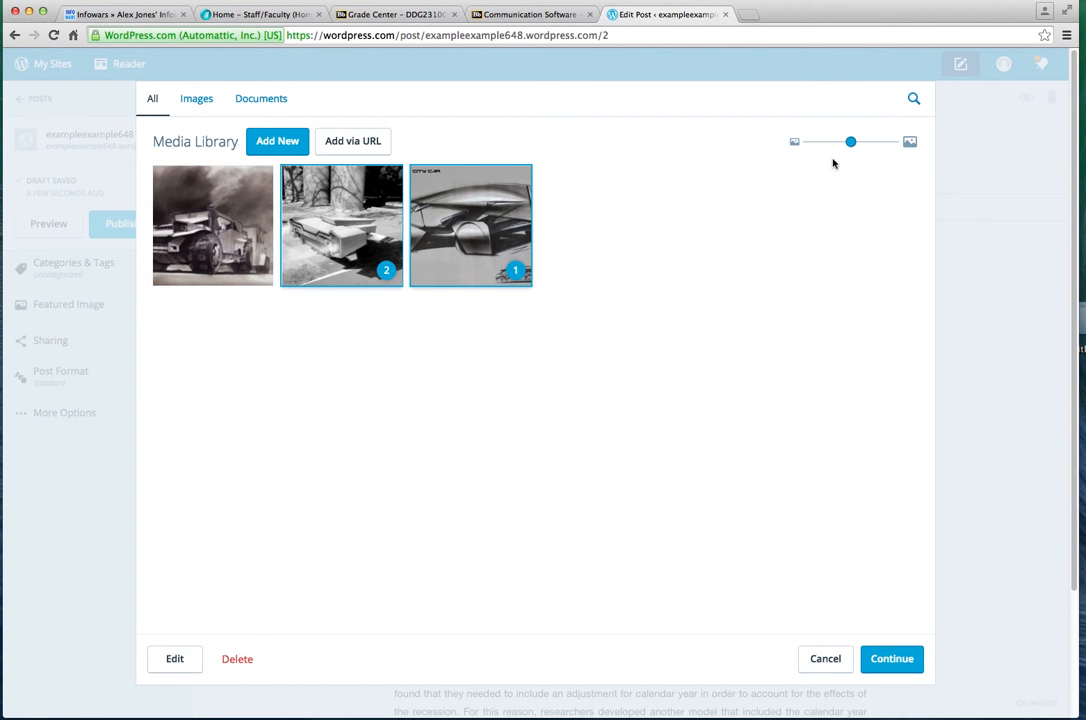
mouse_move(850, 141)
left_mouse_down()
mouse_move(890, 138)
mouse_move(820, 145)
mouse_move(854, 142)
left_mouse_up()
left_click(251, 208)
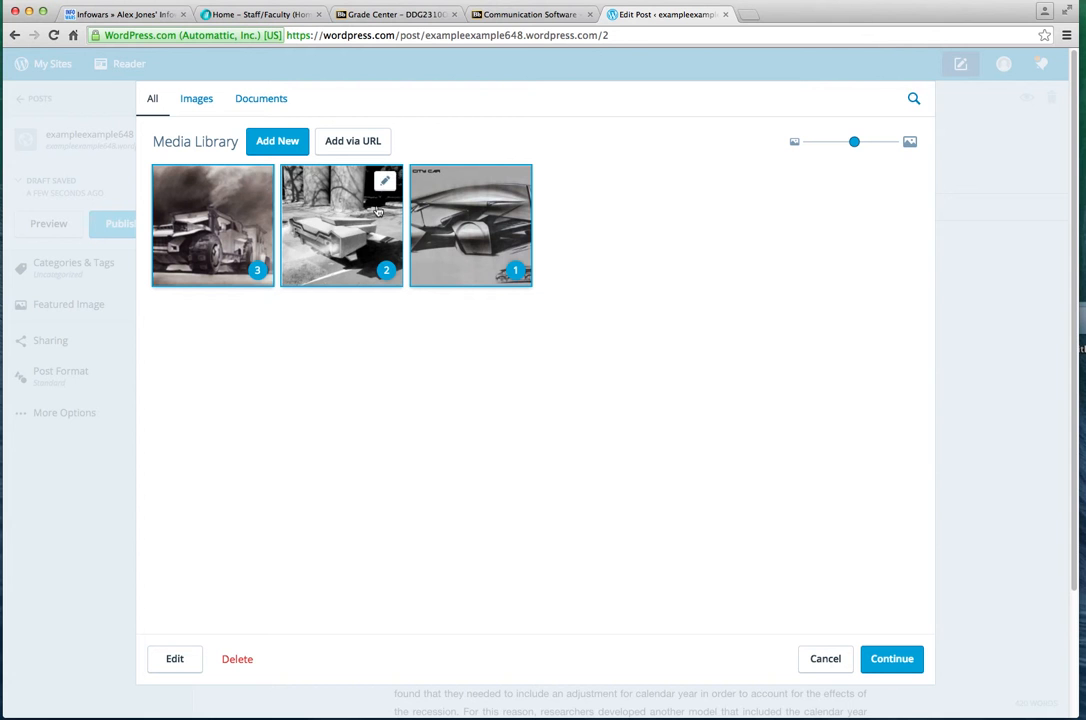
left_click(328, 226)
left_click(461, 274)
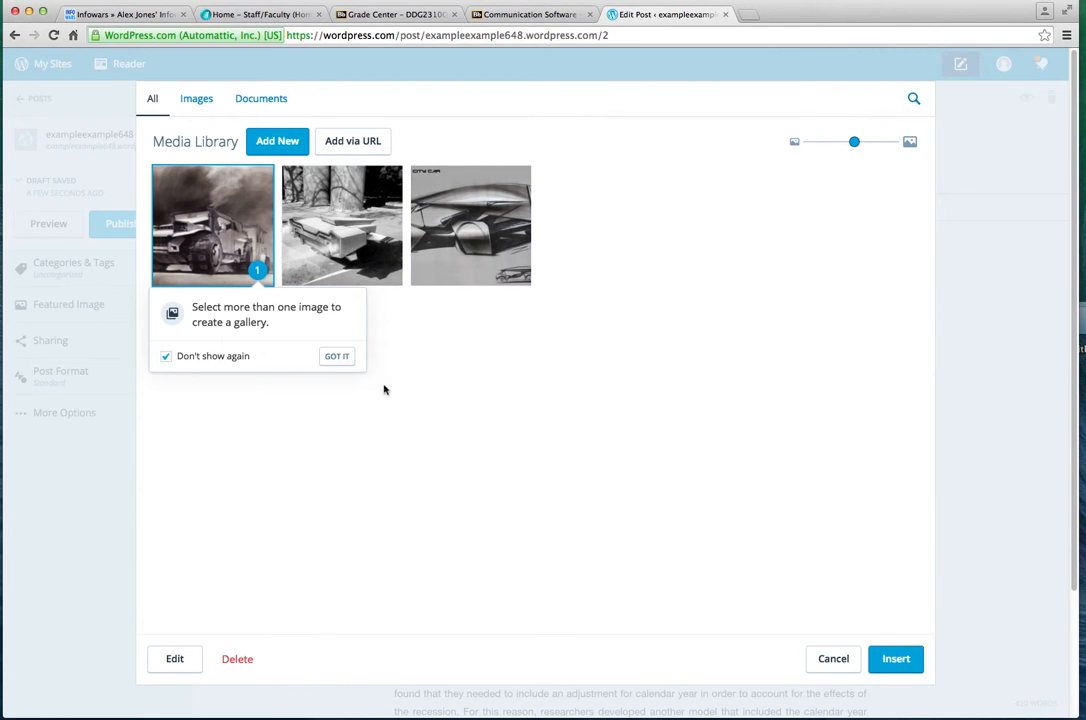
left_click(893, 658)
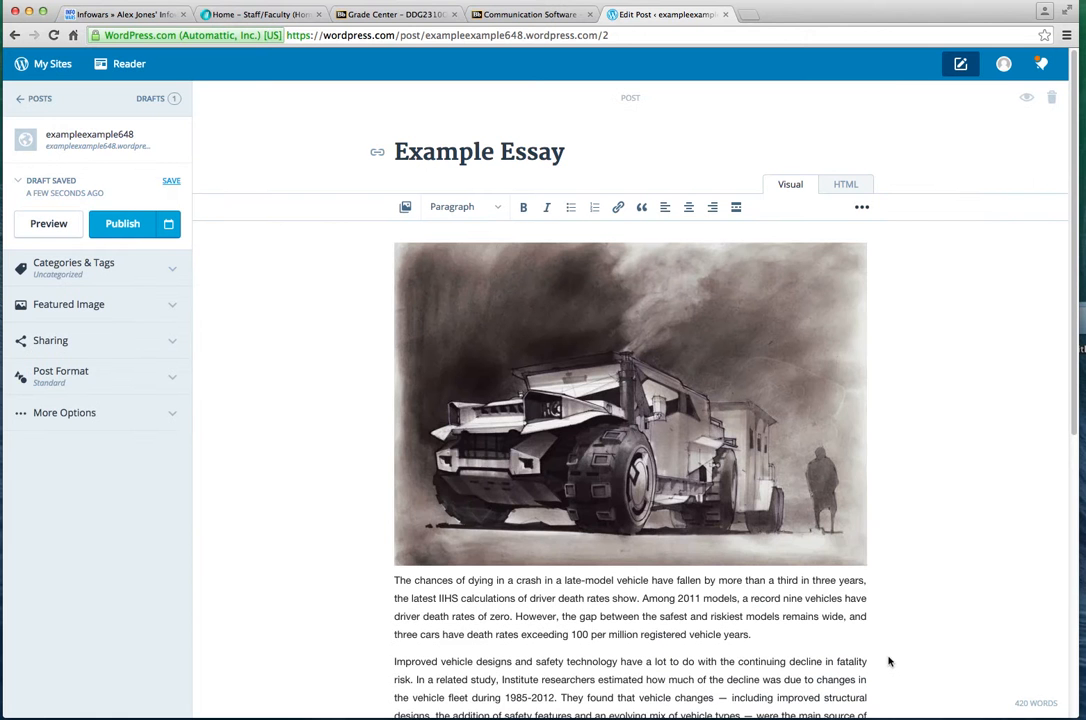
Add an empty paragraph below the quotation ending with "real-world outcomes are improving, too.".
scroll(240, 450, "down", 2)
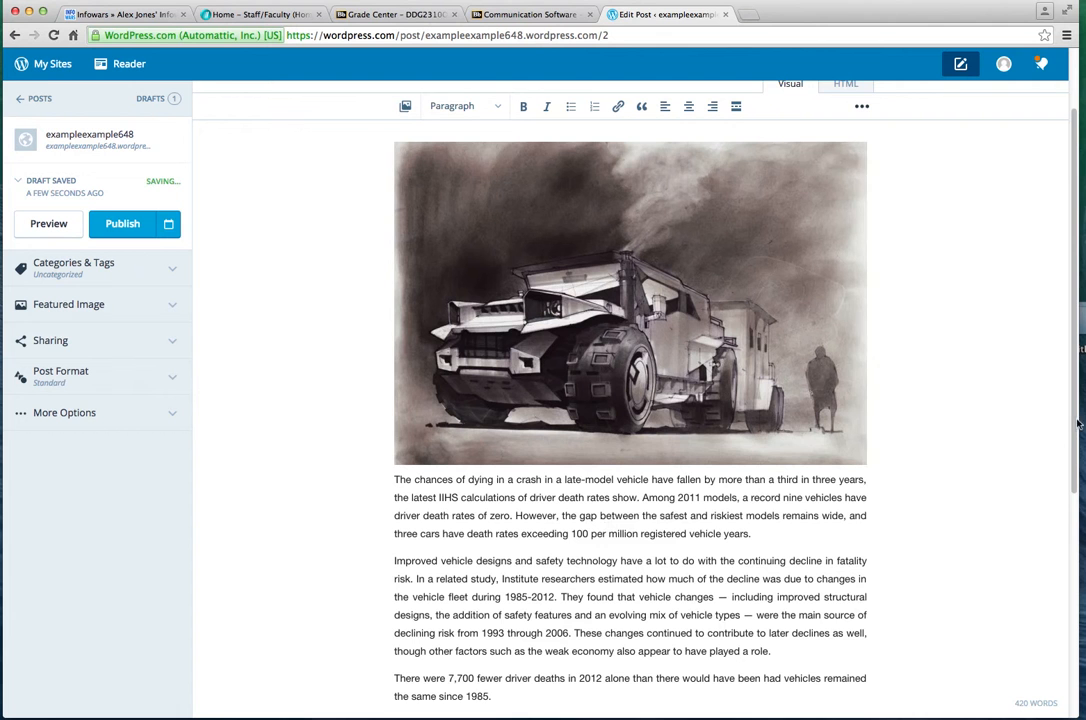
left_click_drag(1076, 427, 1076, 546)
scroll(1012, 508, "down", 4)
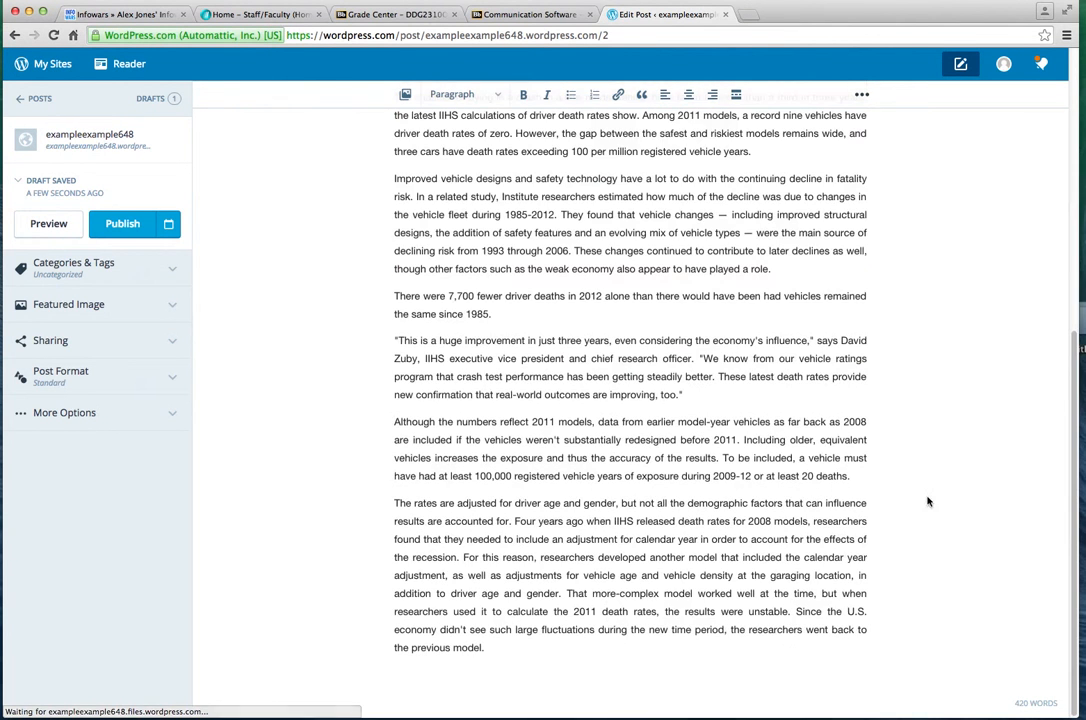
left_click(685, 395)
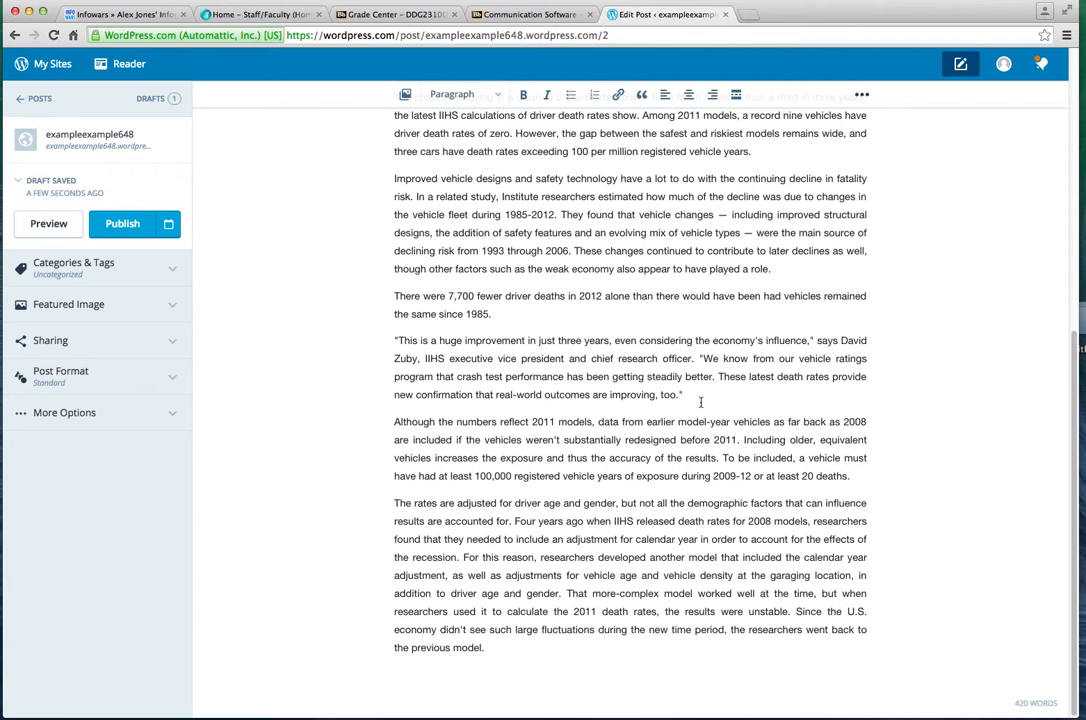
key("Return")
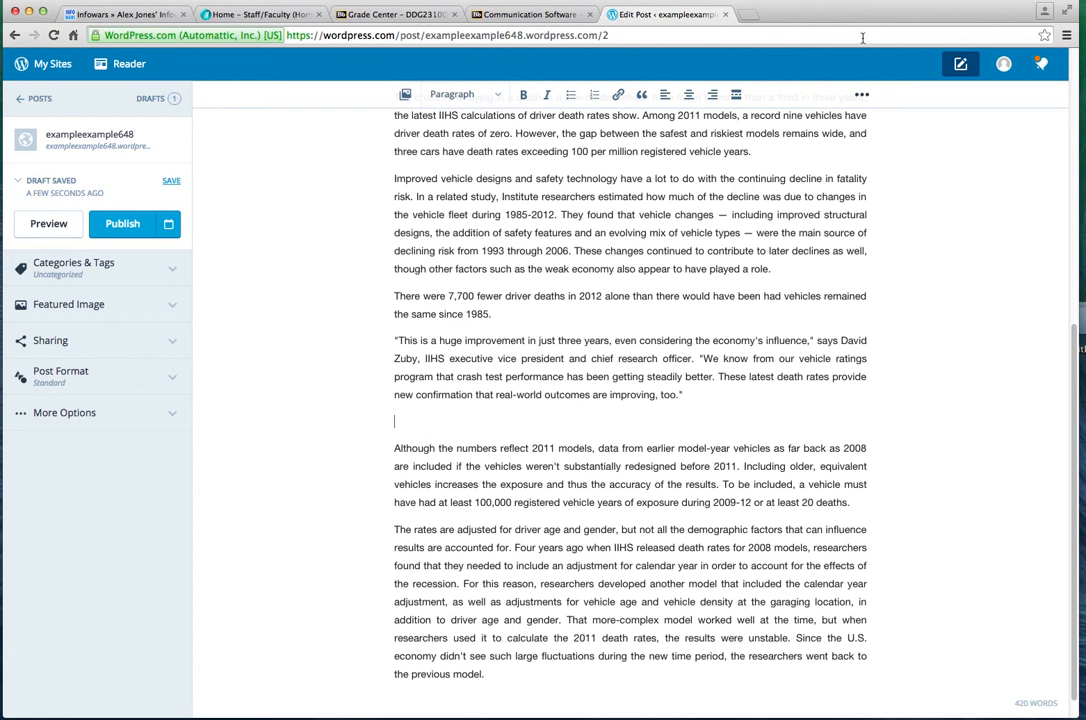
Insert the "vehicle 4" image in the empty paragraph with the caption "car example", leaving its alt text and description blank.
left_click(405, 94)
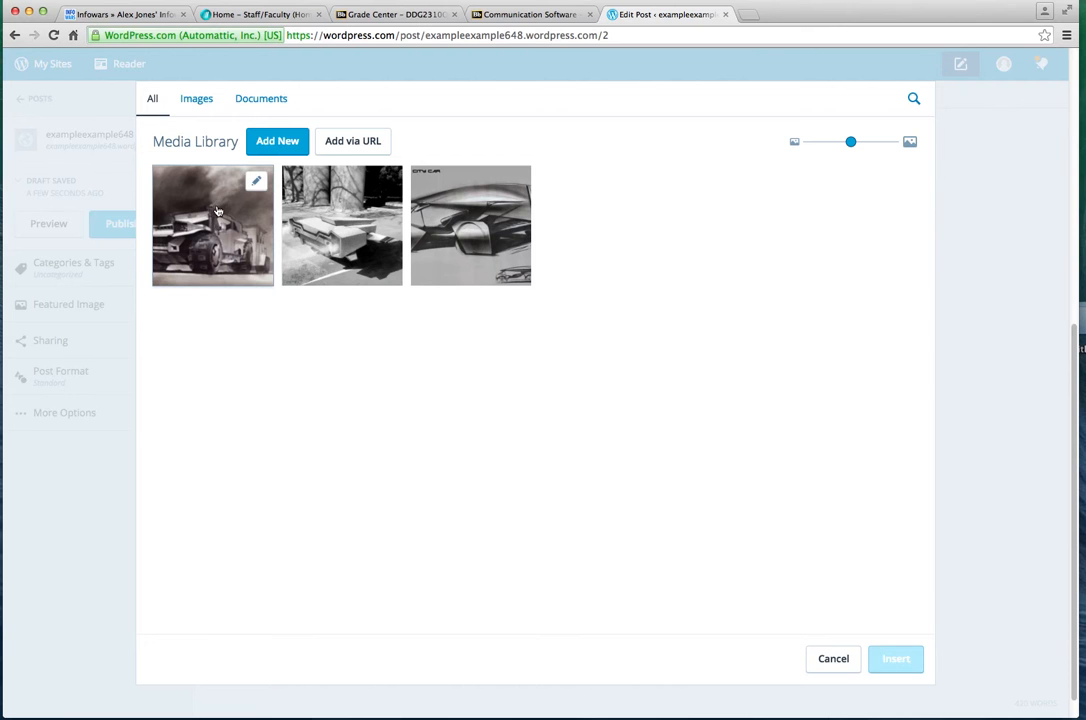
left_click(338, 232)
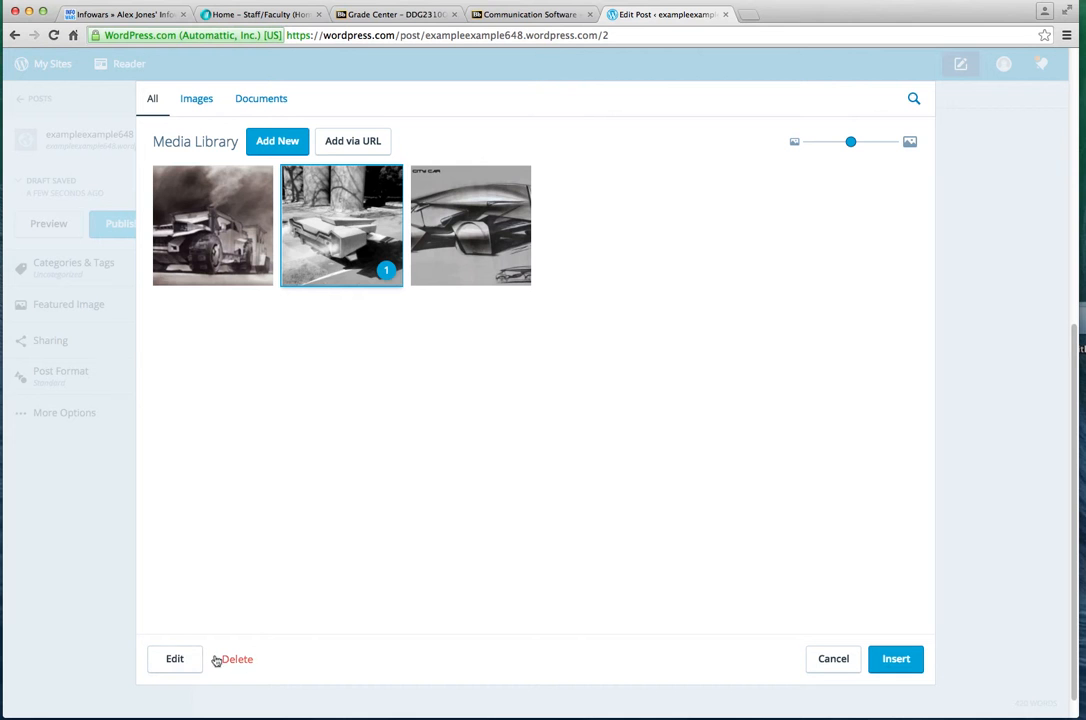
left_click(175, 659)
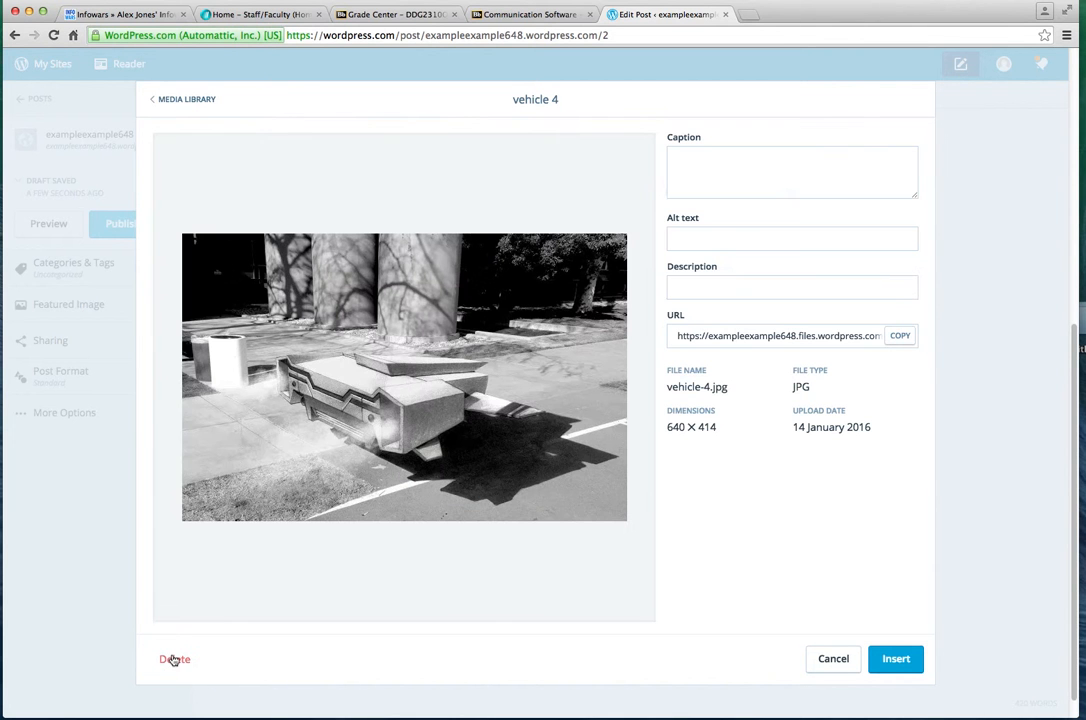
left_click(681, 157)
type("car example")
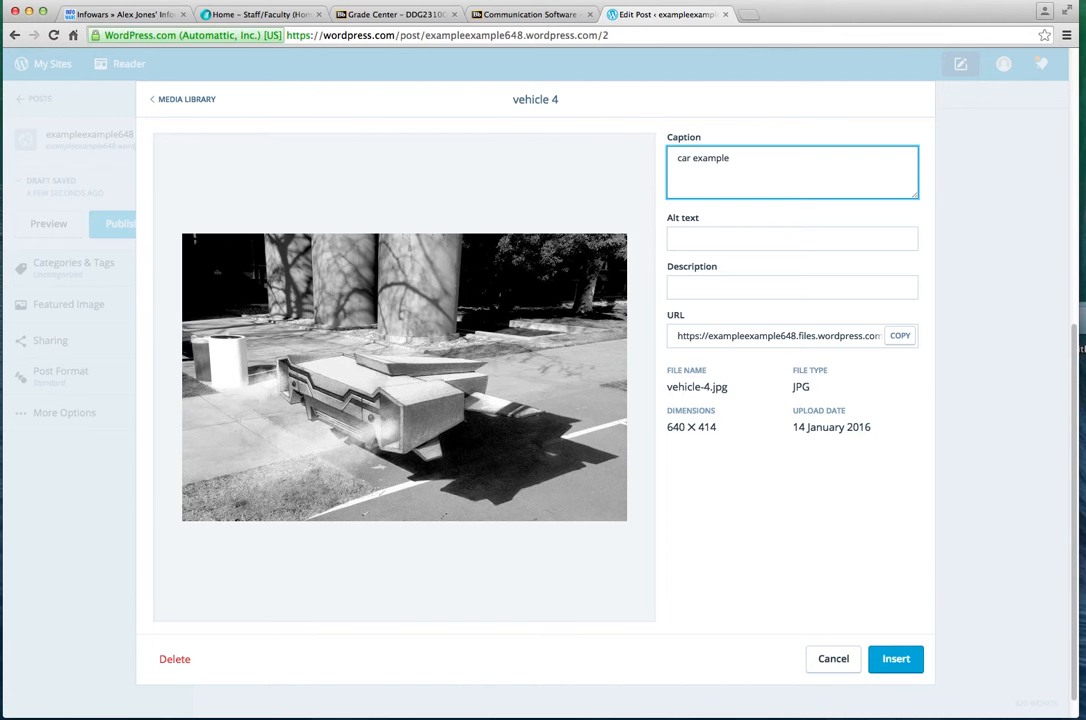
left_click(680, 238)
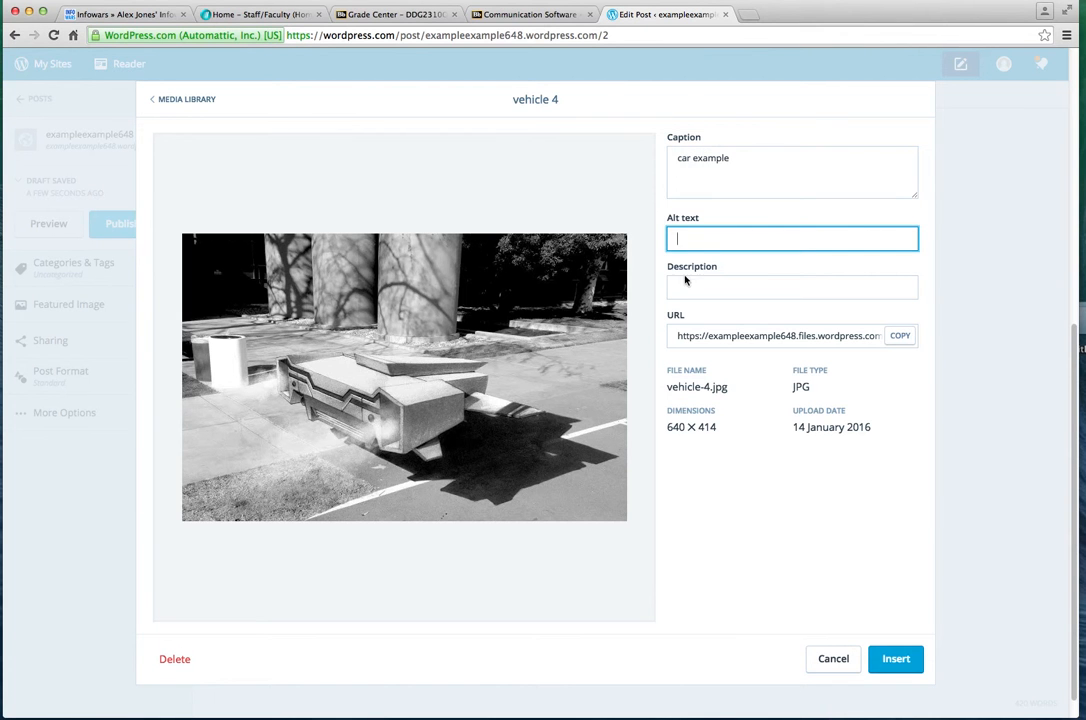
left_click(678, 286)
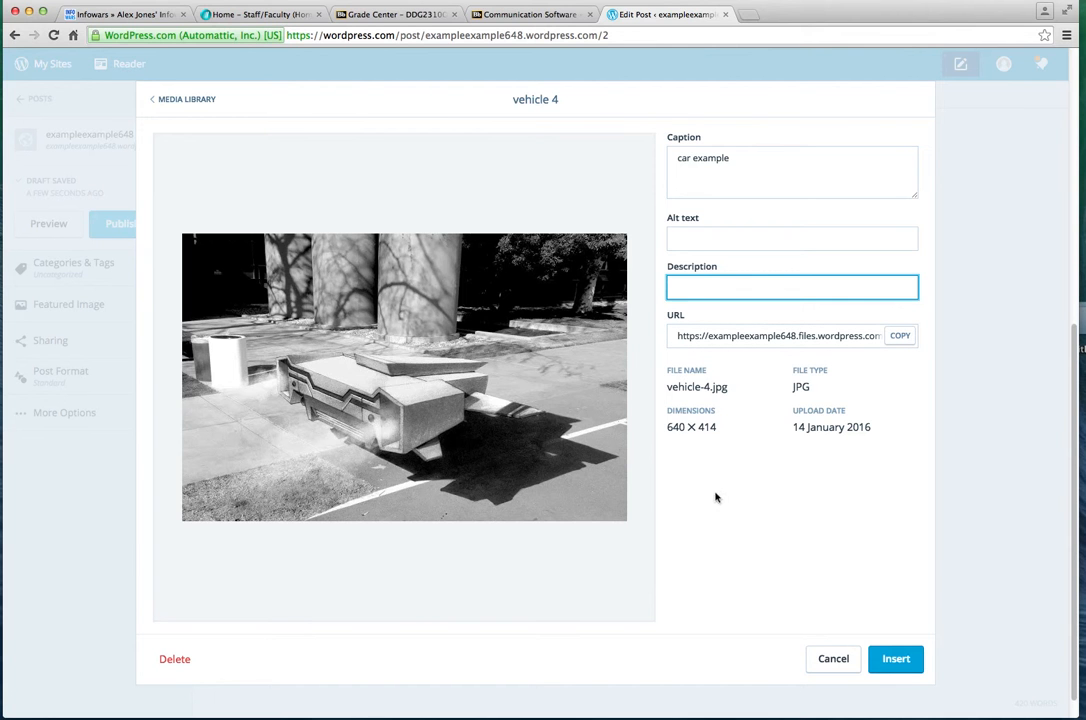
left_click(893, 661)
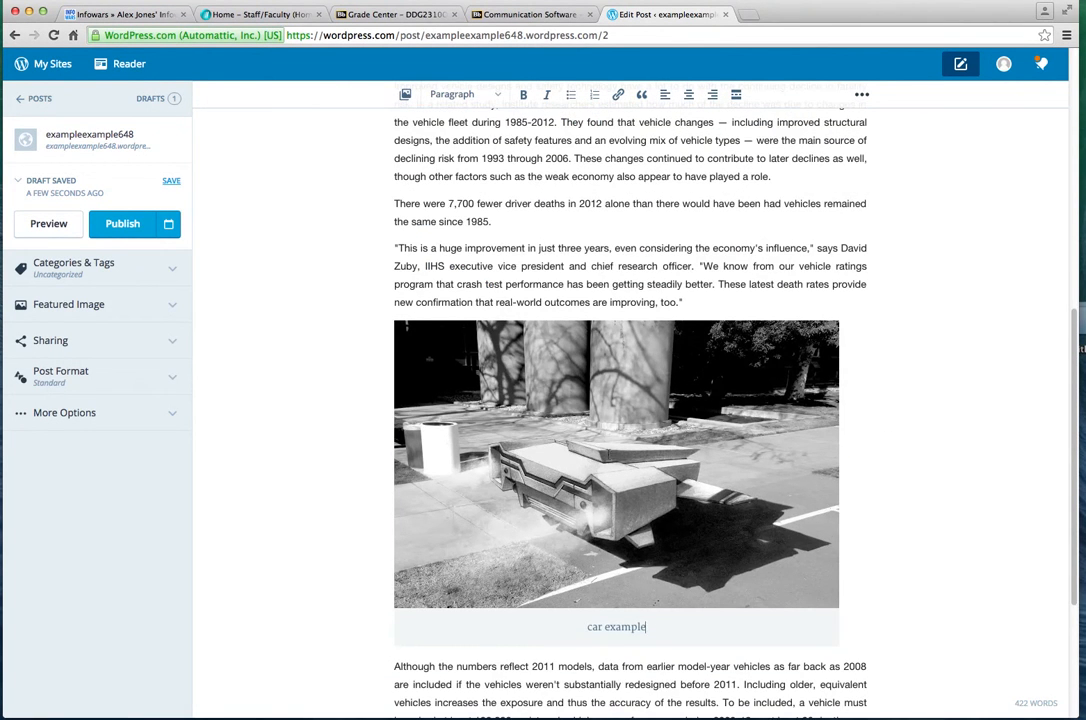
Decrease the size of the "car example" image in the post by one level.
scroll(579, 457, "down", 3)
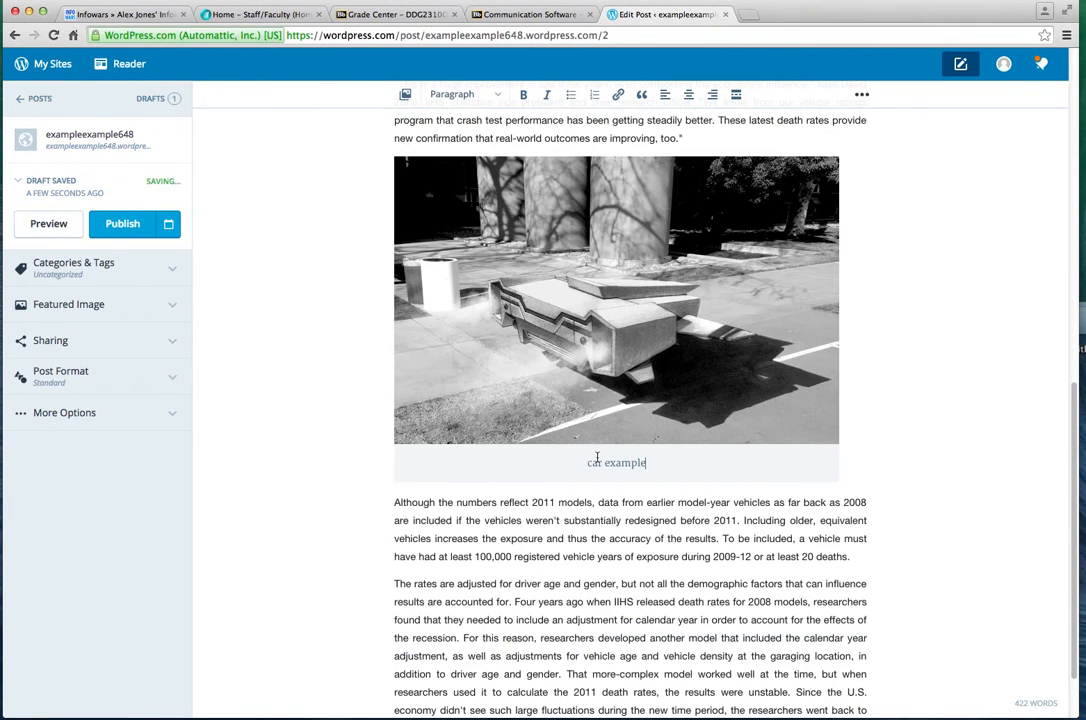
scroll(609, 462, "up", 1)
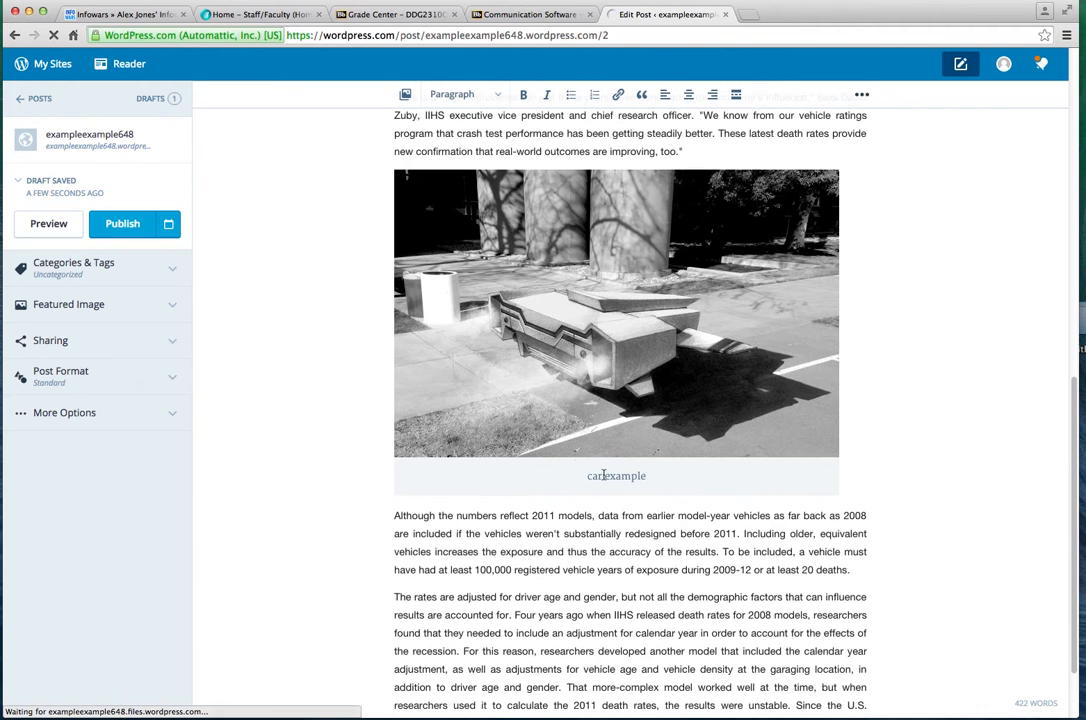
left_click(503, 228)
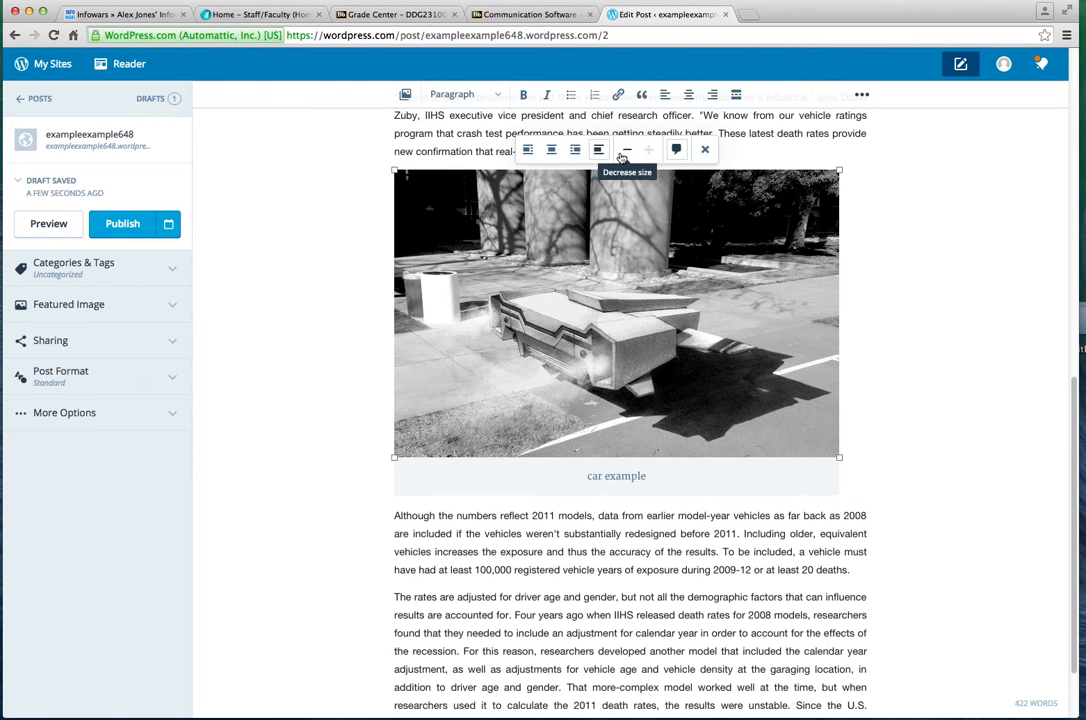
left_click(627, 150)
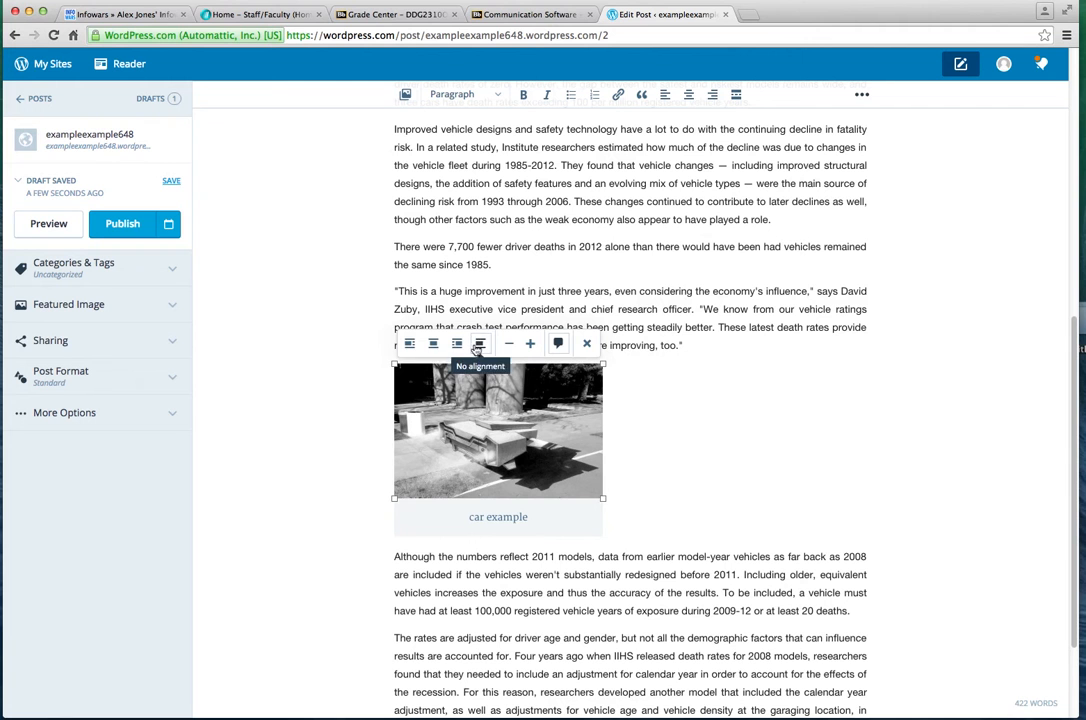
Try left, right, centre and no alignment on the "car example" image, and finish with it aligned right beside the text.
left_click(409, 346)
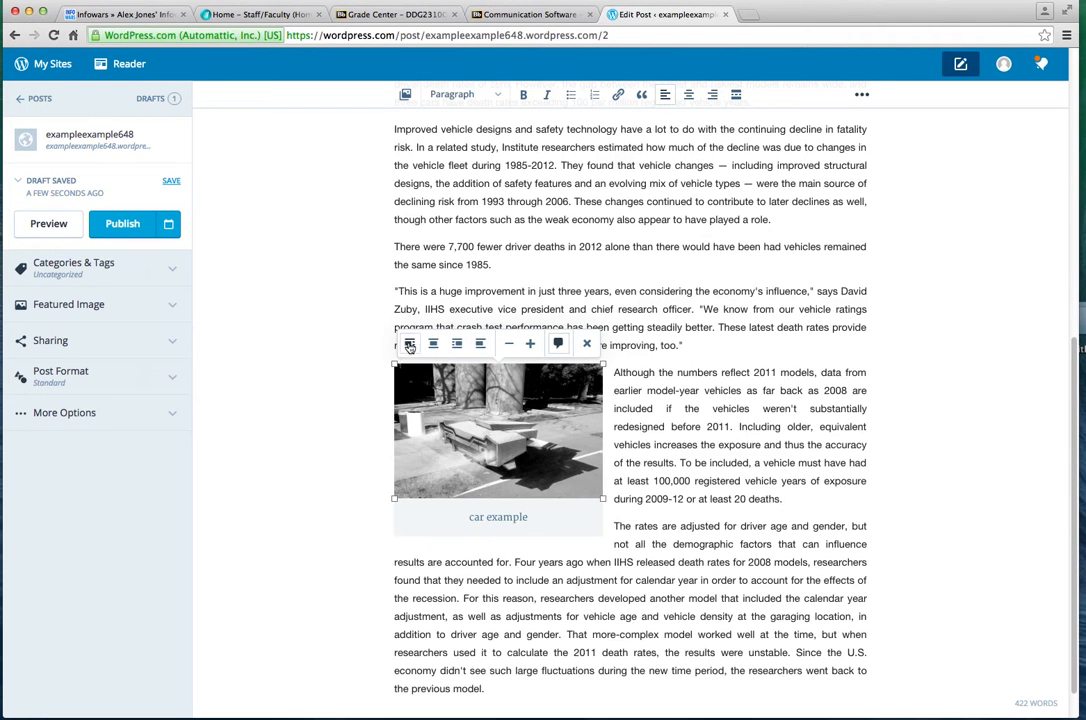
left_click(457, 344)
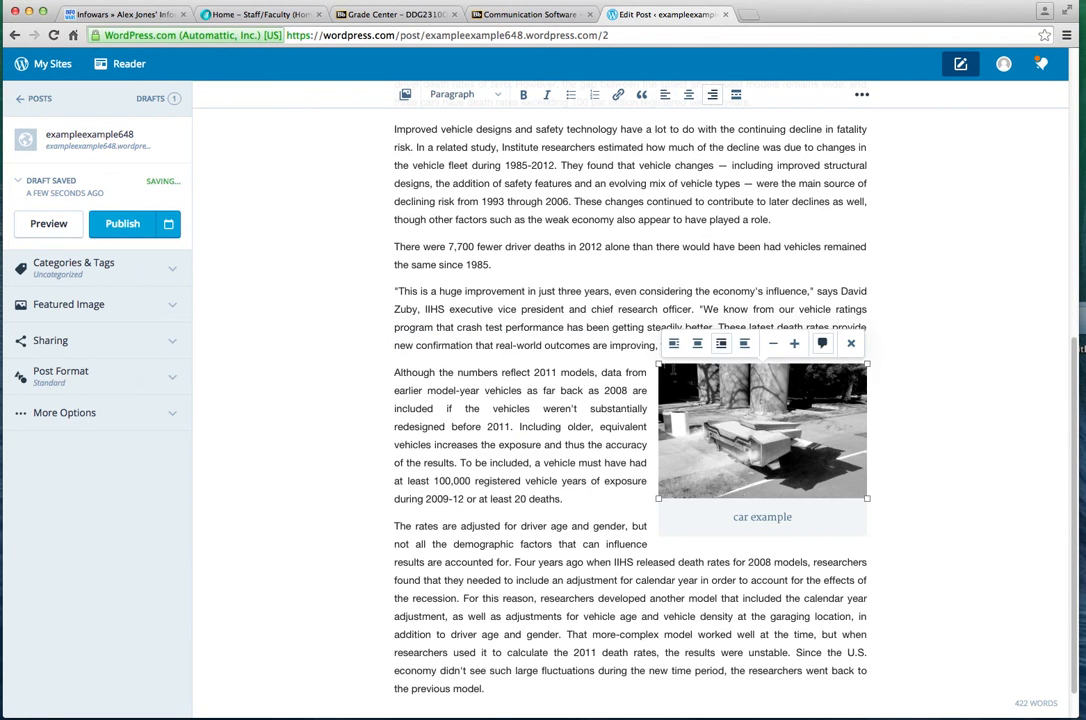
left_click(697, 343)
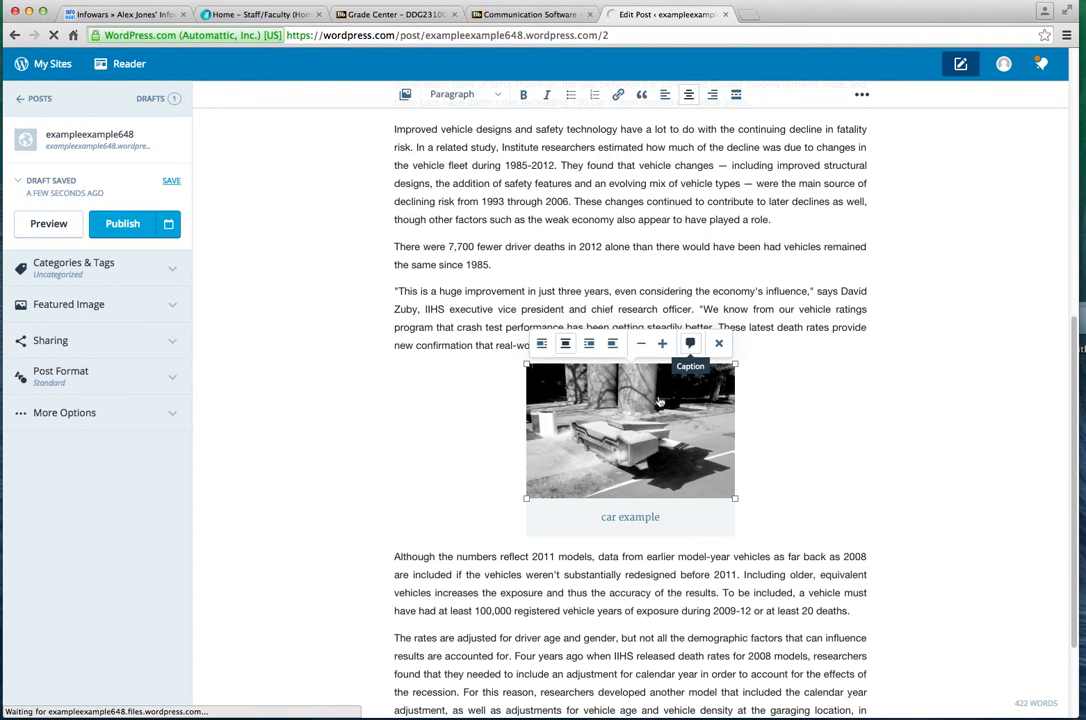
left_click(612, 343)
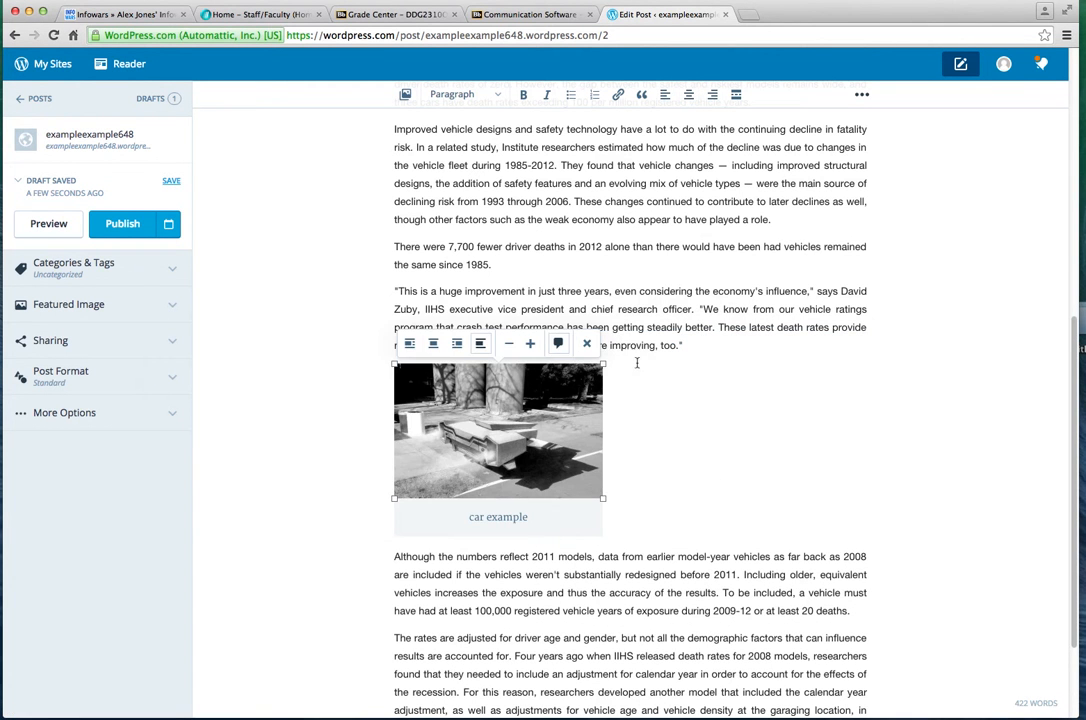
left_click(457, 344)
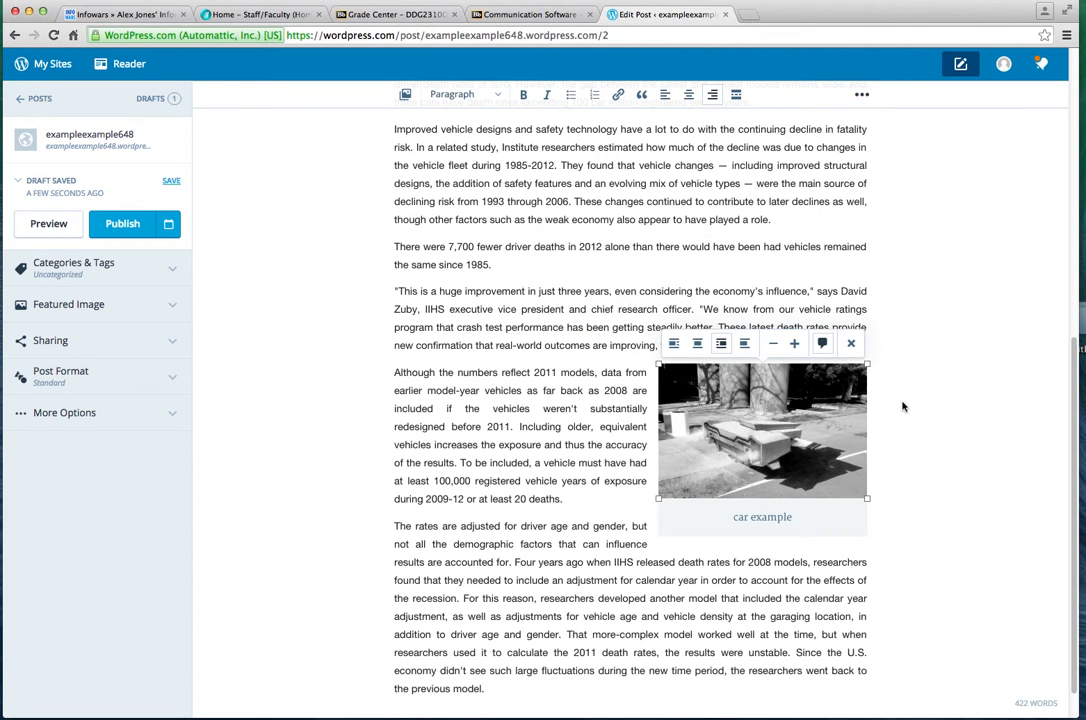
Insert the "Viscom 4 City Car" image below the paragraph ending "appear to have played a role." with the caption "more stuff".
scroll(902, 410, "down", 2)
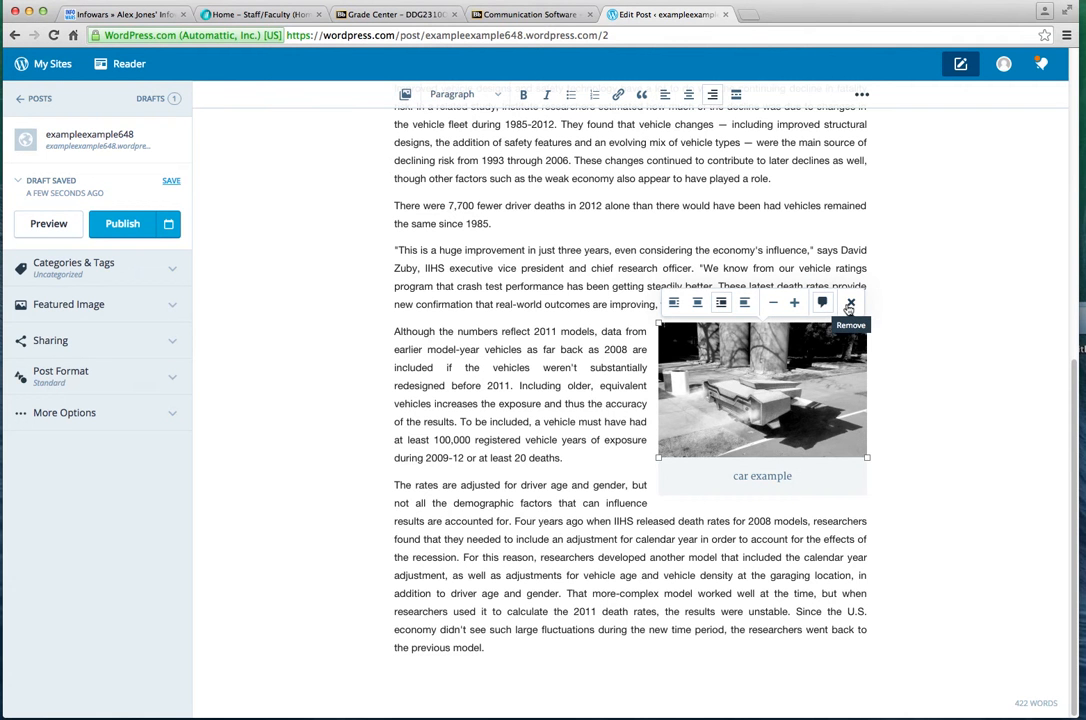
scroll(905, 456, "up", 2)
scroll(905, 452, "down", 2)
scroll(897, 450, "up", 4)
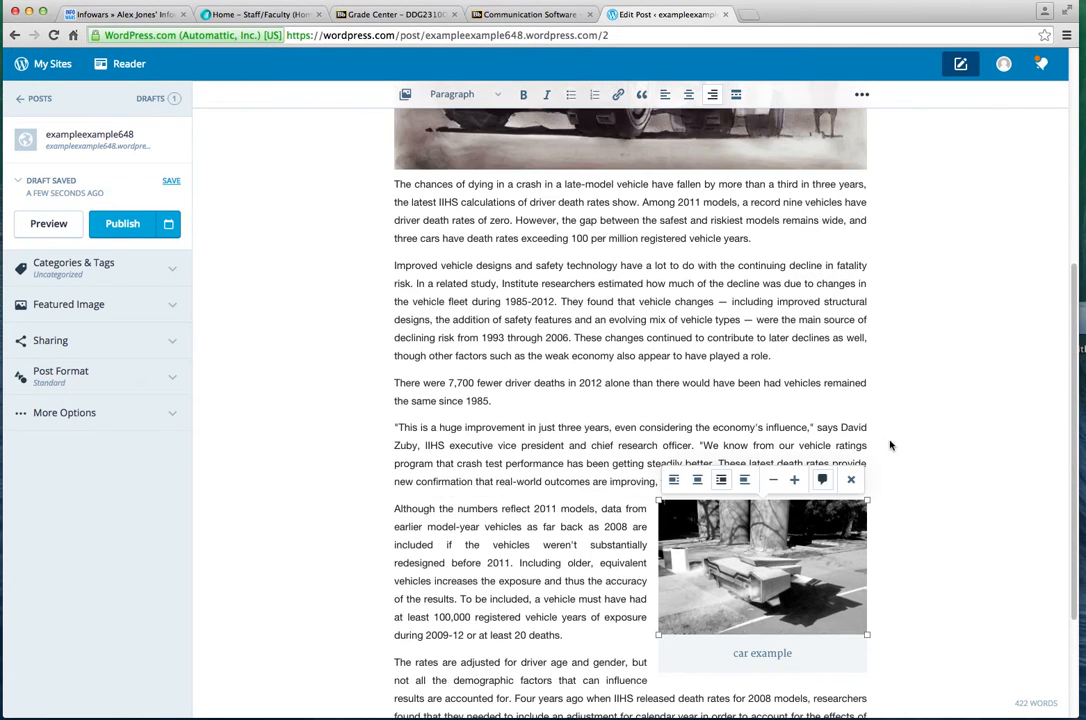
scroll(891, 445, "down", 4)
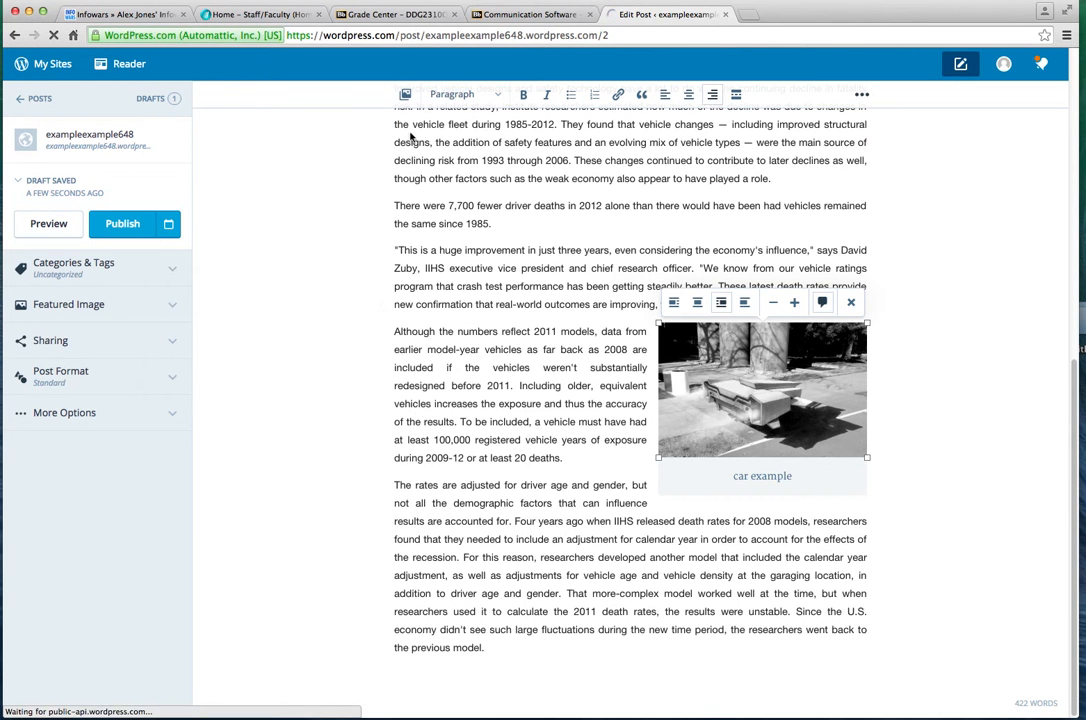
left_click(783, 178)
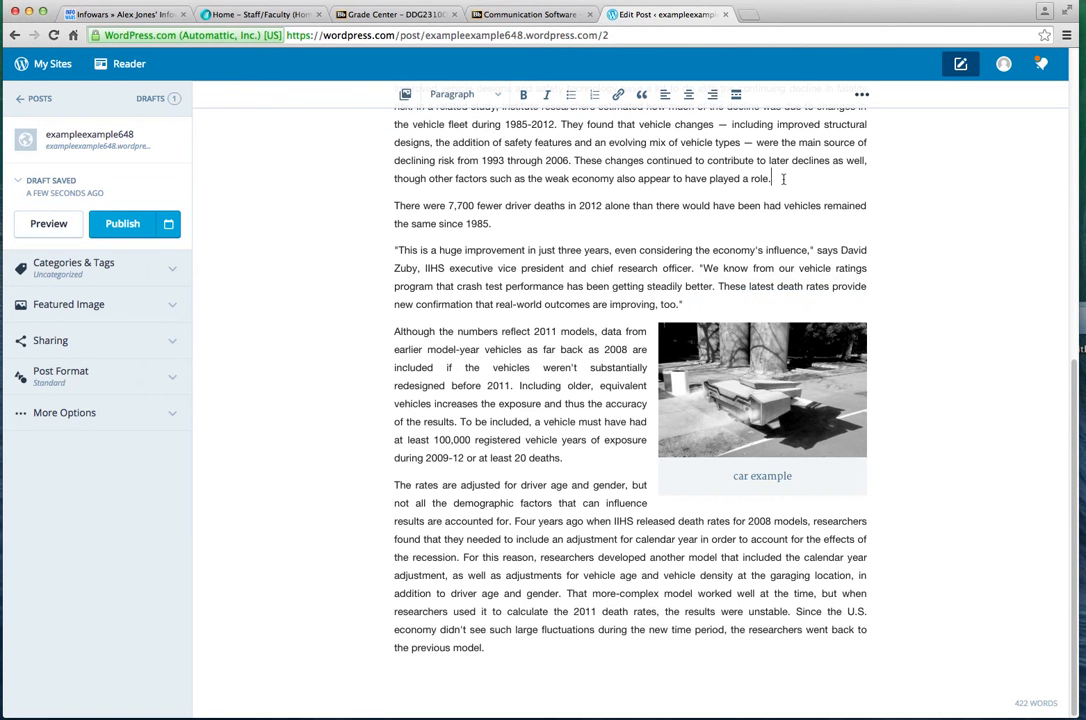
left_click(406, 95)
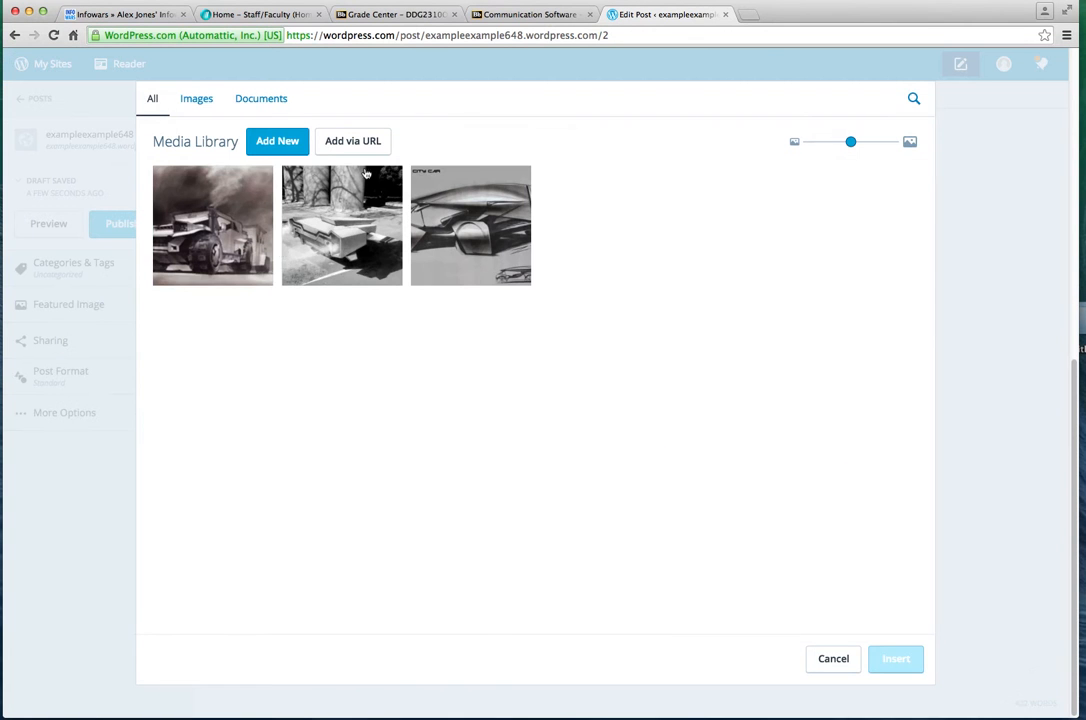
left_click(475, 256)
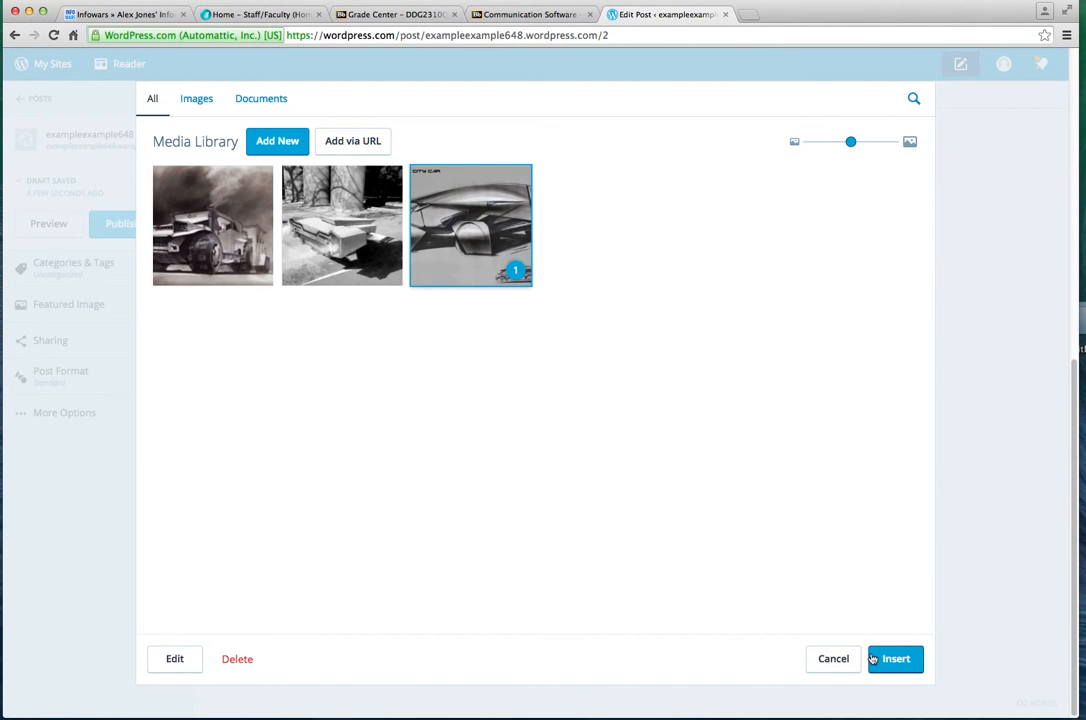
left_click(174, 660)
left_click(677, 162)
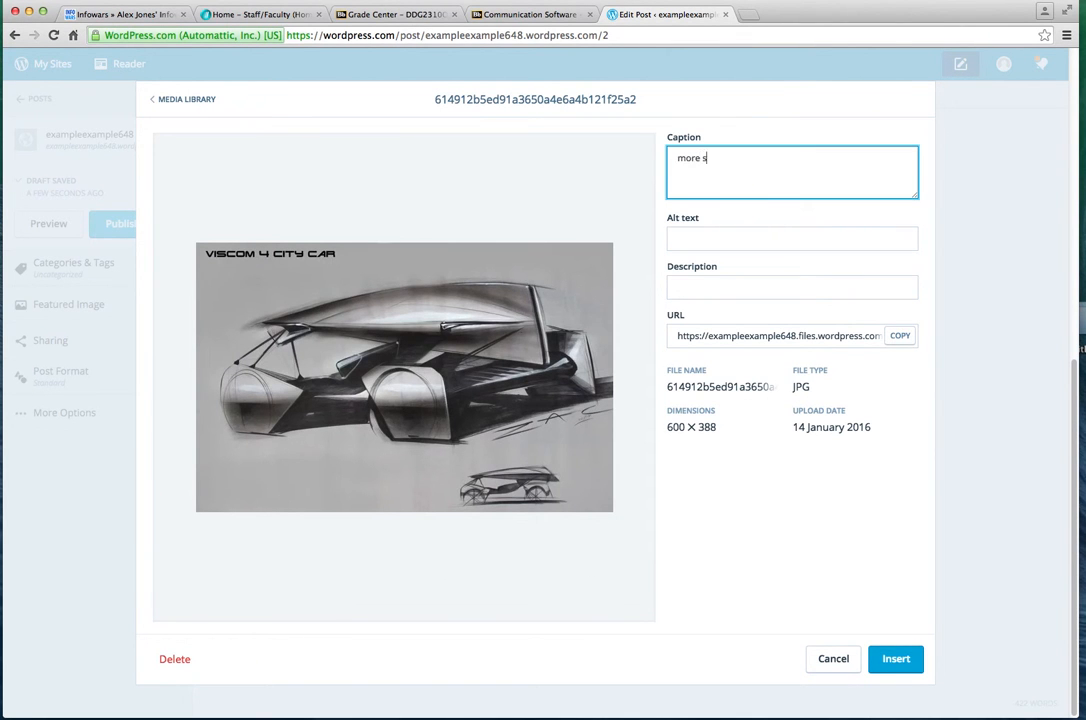
left_click(894, 658)
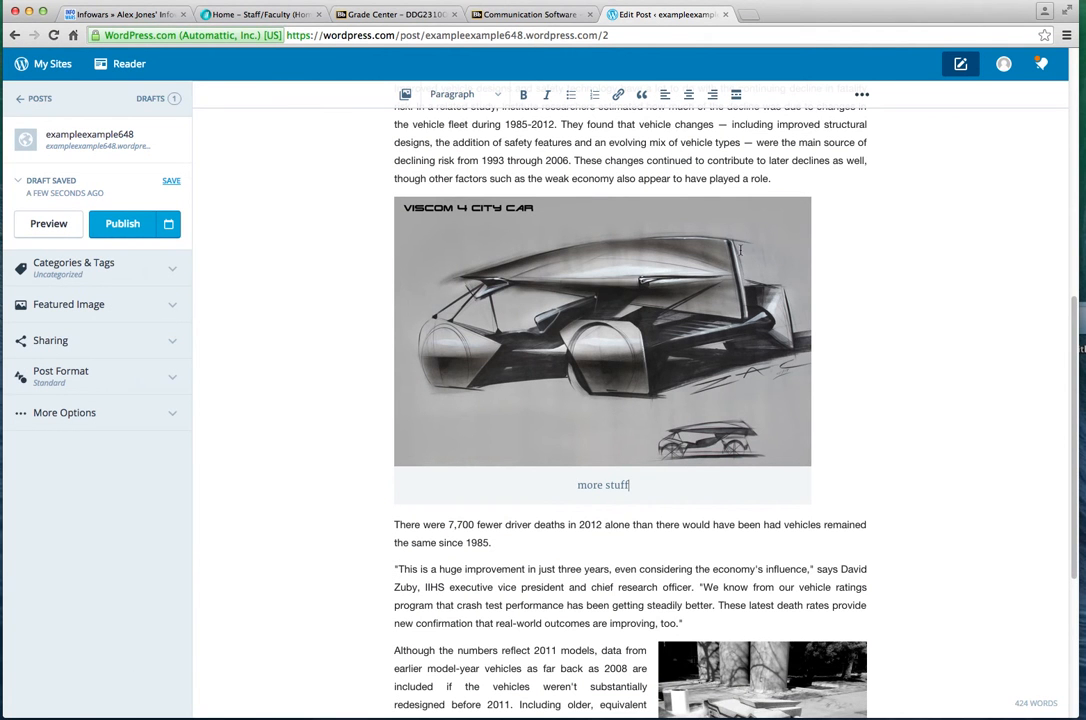
Decrease the size of the "more stuff" image in the post by two levels.
left_click(674, 252)
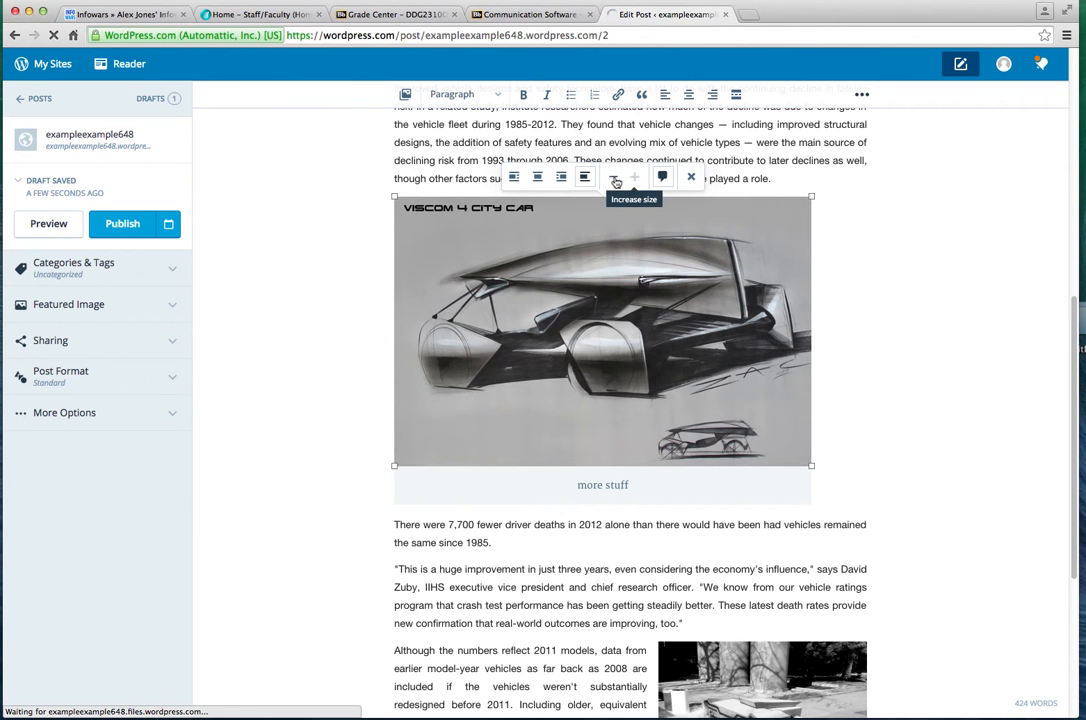
left_click(614, 182)
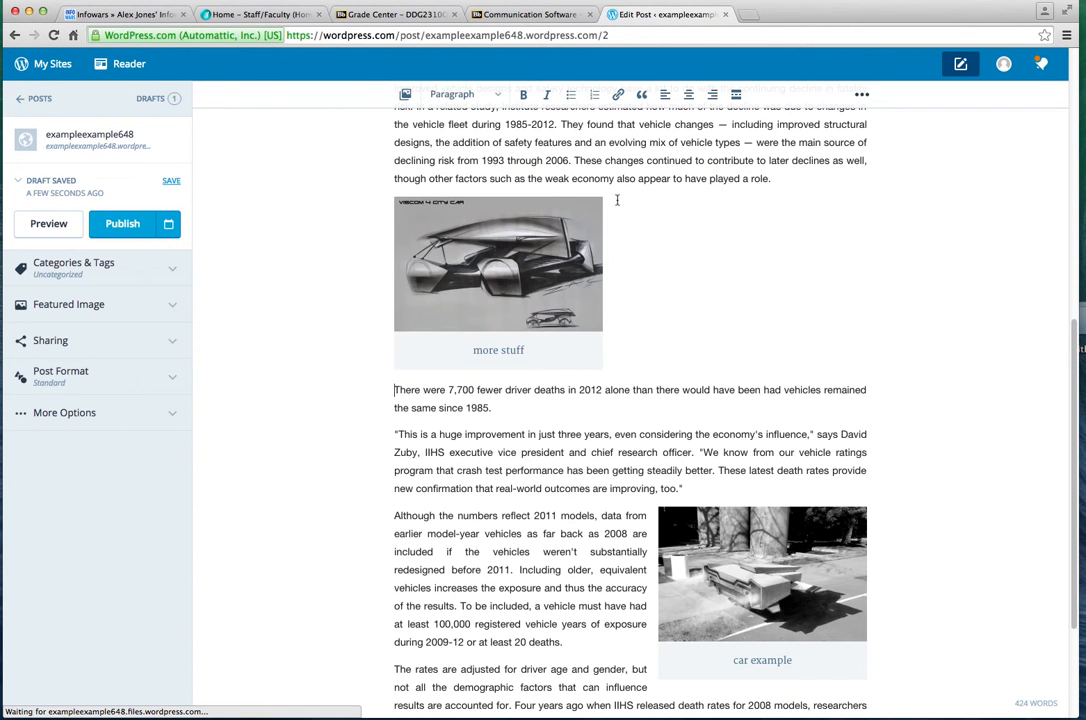
left_click(539, 226)
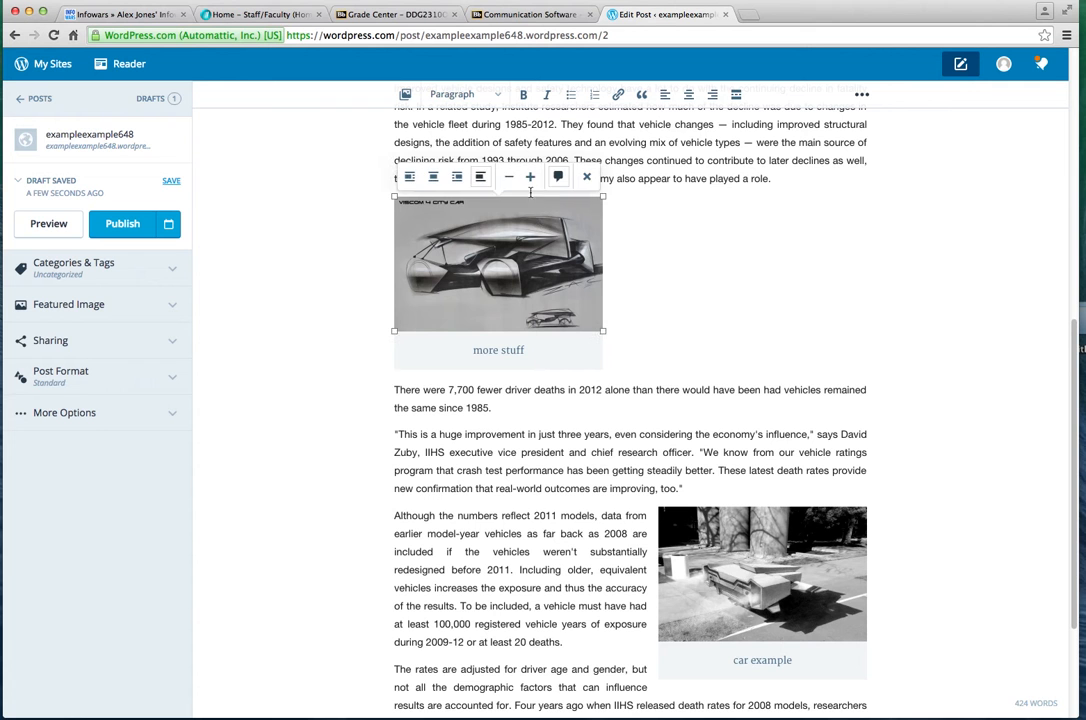
left_click(509, 178)
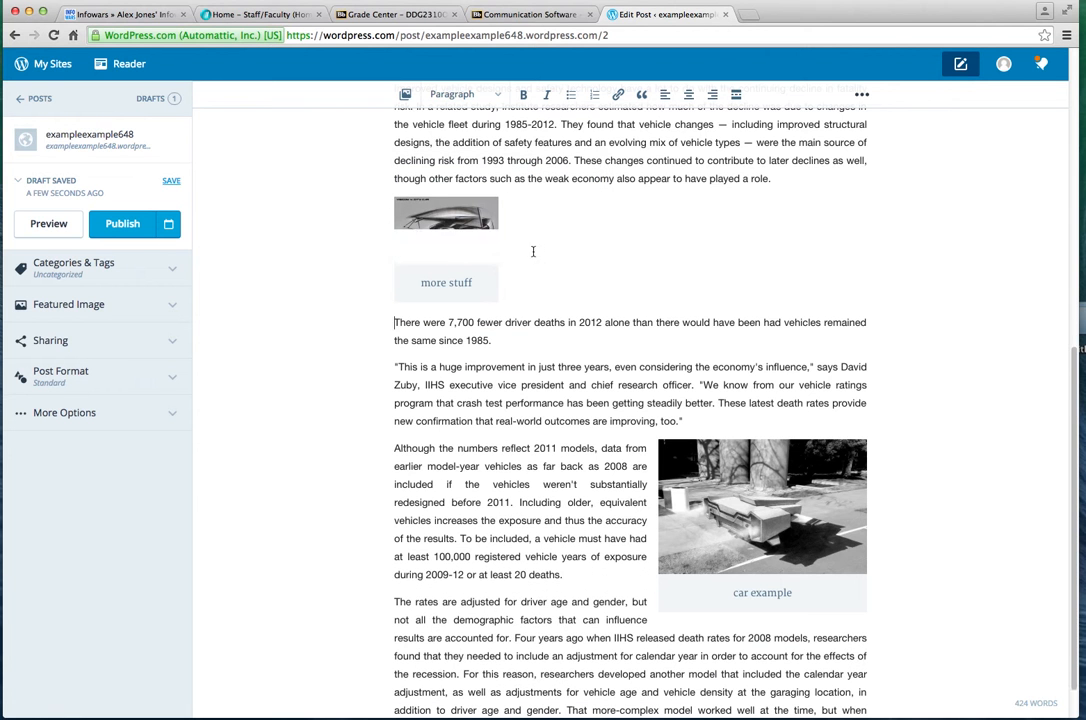
Try right alignment on the "more stuff" image, and finish with it aligned left beside the text.
left_click(410, 205)
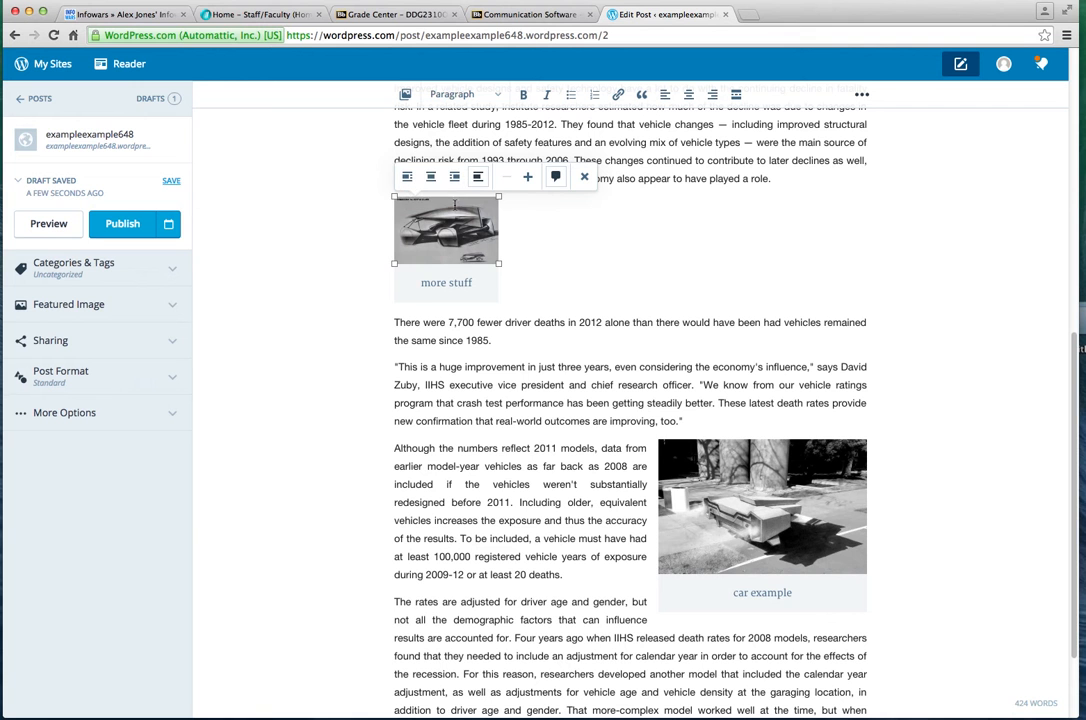
left_click(454, 178)
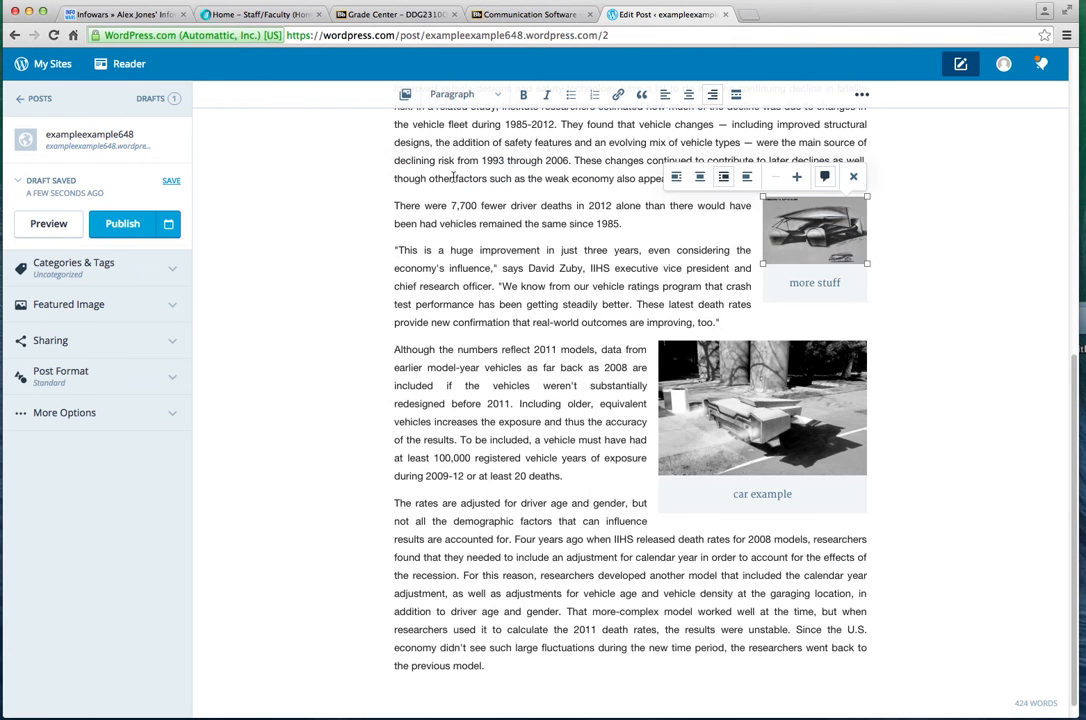
left_click(676, 177)
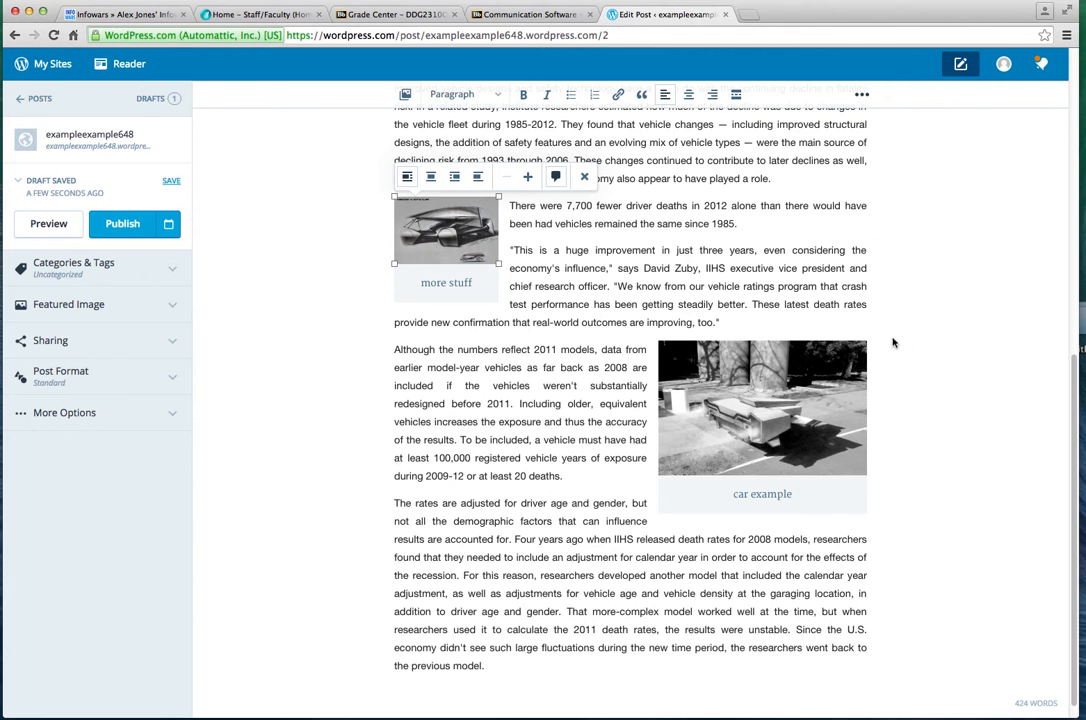
Preview the post in the tablet layout, look through it from the title to the reply section, and close the preview.
scroll(352, 394, "down", 1)
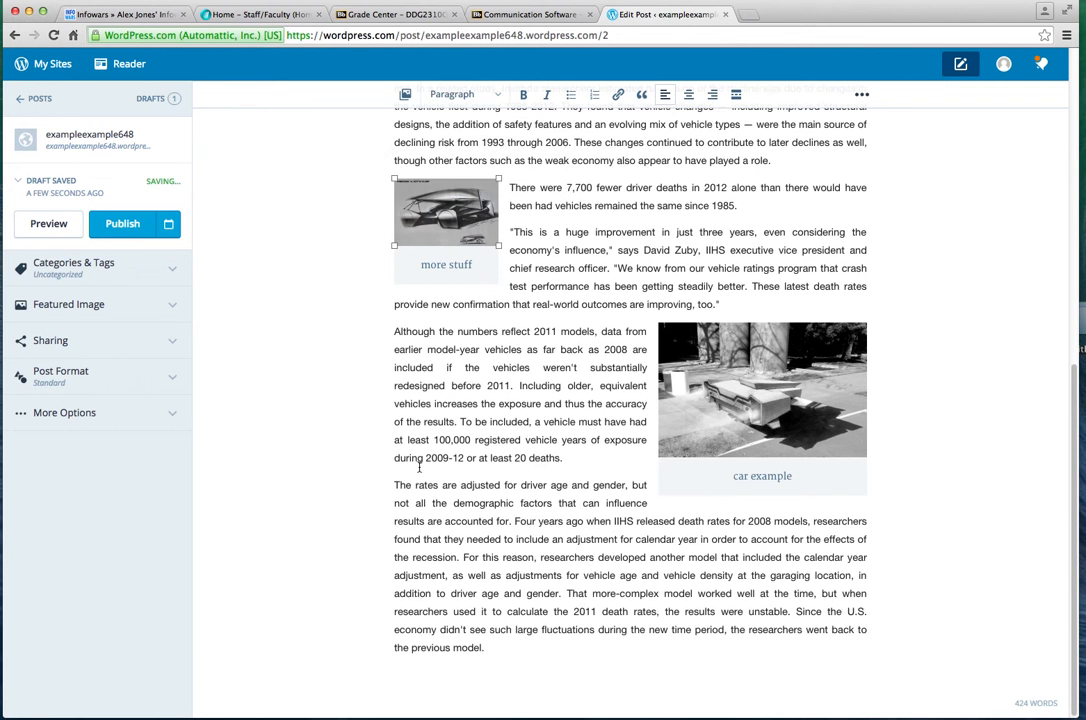
scroll(356, 395, "up", 5)
scroll(460, 420, "up", 5)
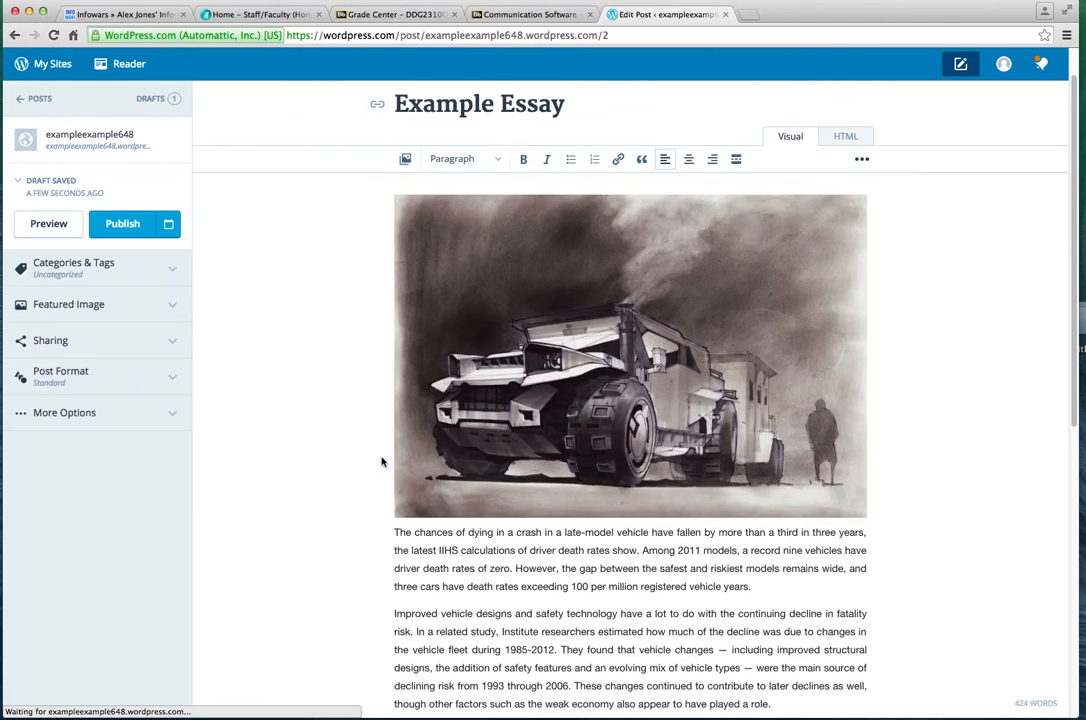
scroll(381, 461, "down", 3)
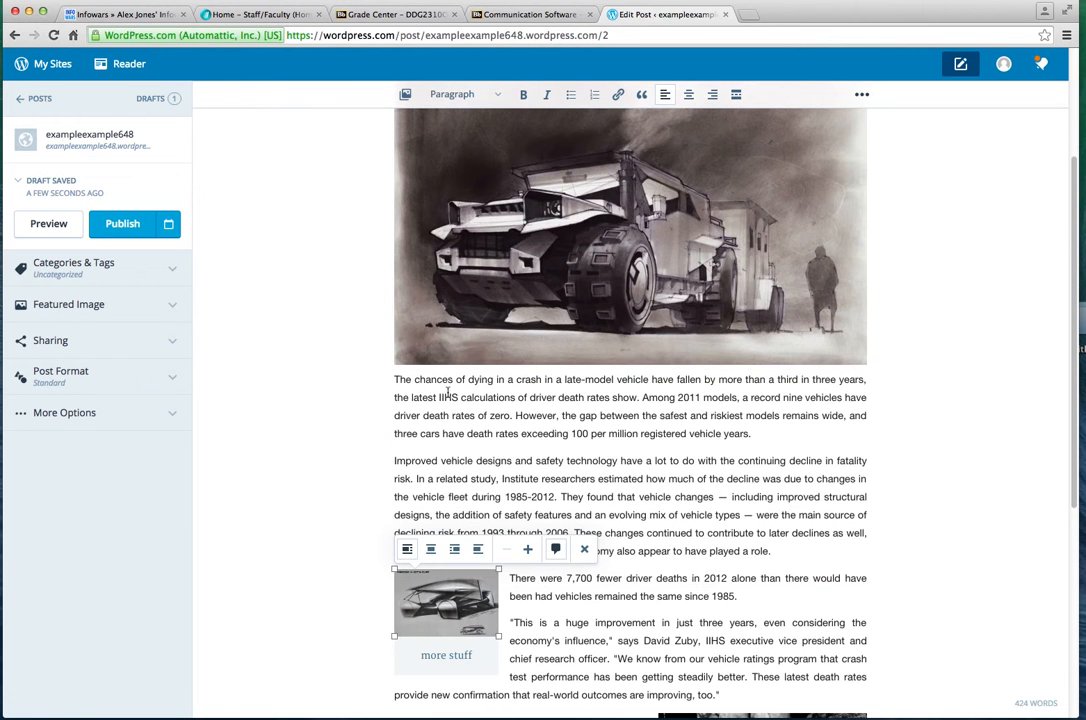
scroll(388, 411, "up", 4)
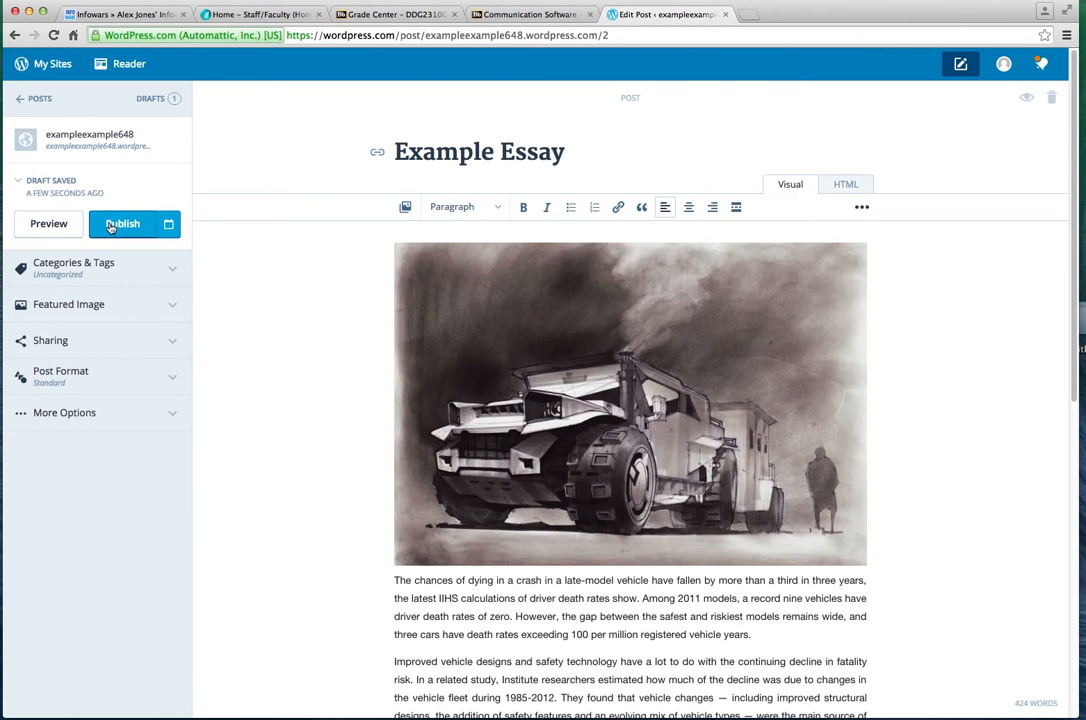
left_click(45, 224)
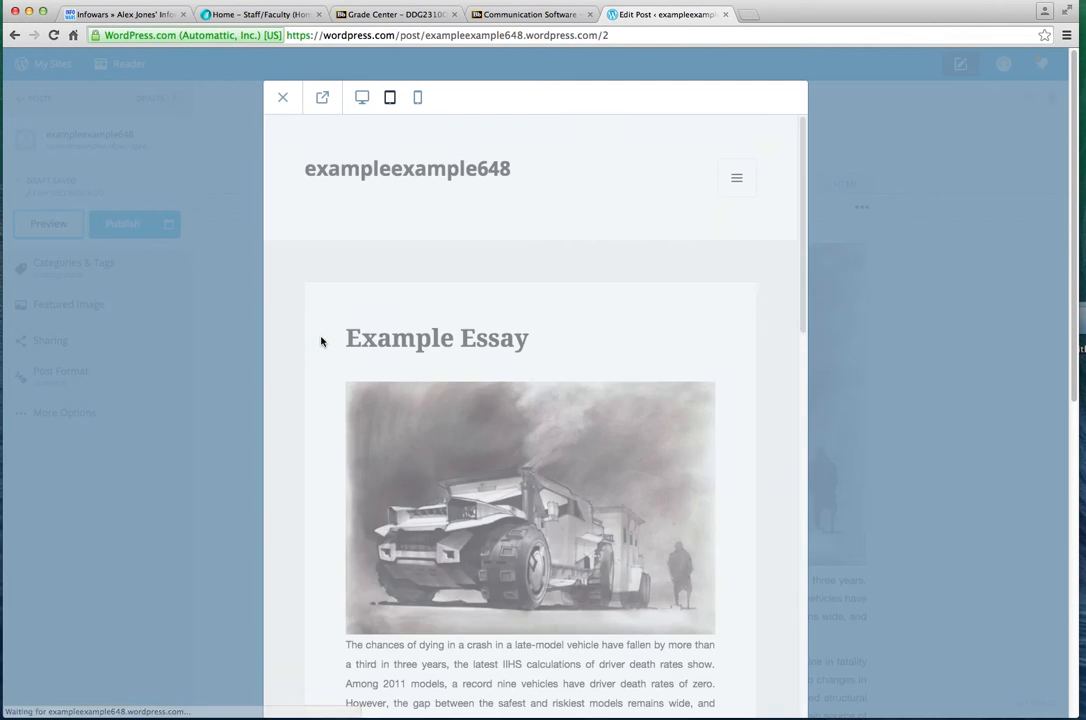
scroll(320, 346, "down", 5)
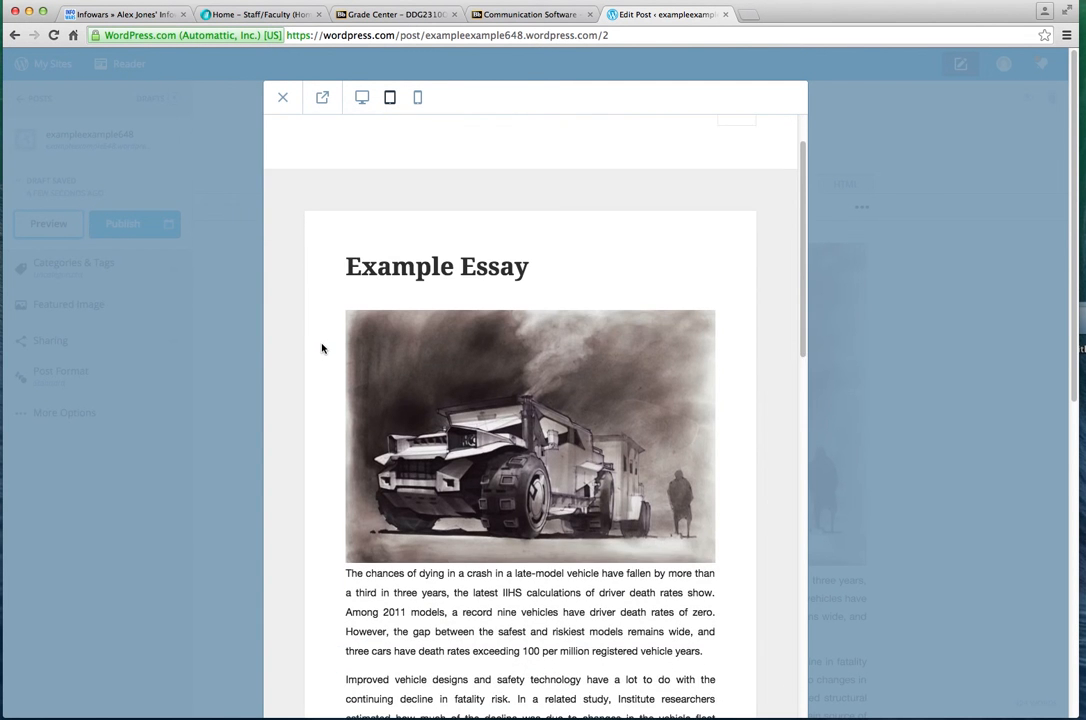
scroll(321, 350, "down", 12)
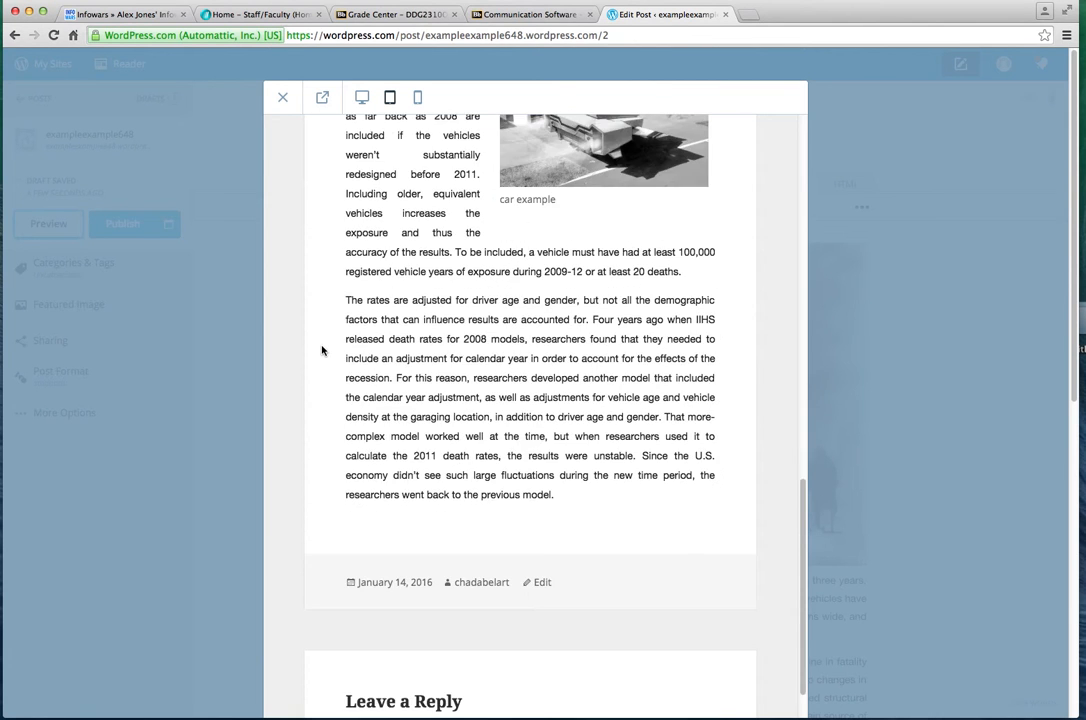
scroll(310, 347, "up", 15)
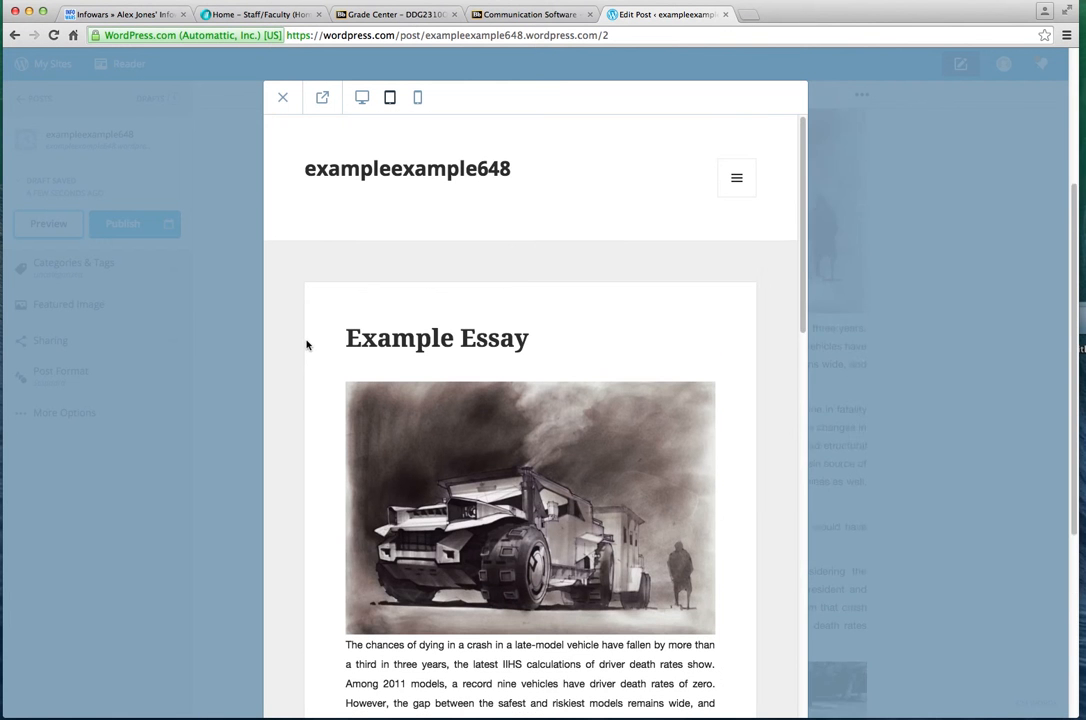
left_click(283, 98)
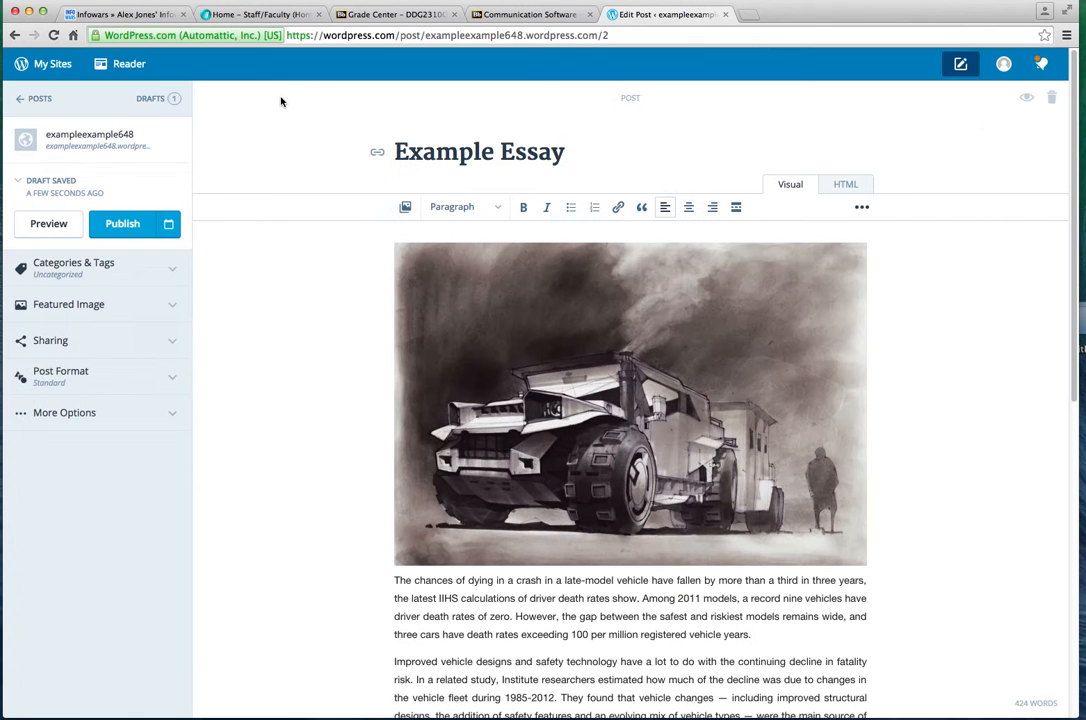
Publish the "Example Essay" post and open its live page on the site.
left_click(118, 225)
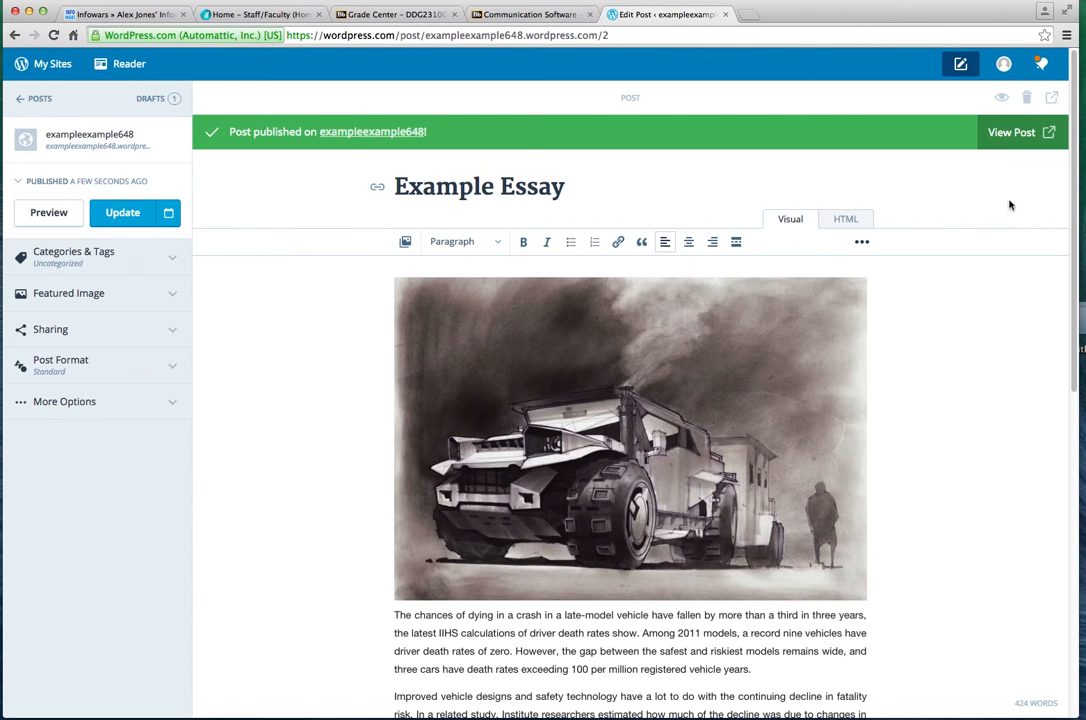
left_click(1005, 134)
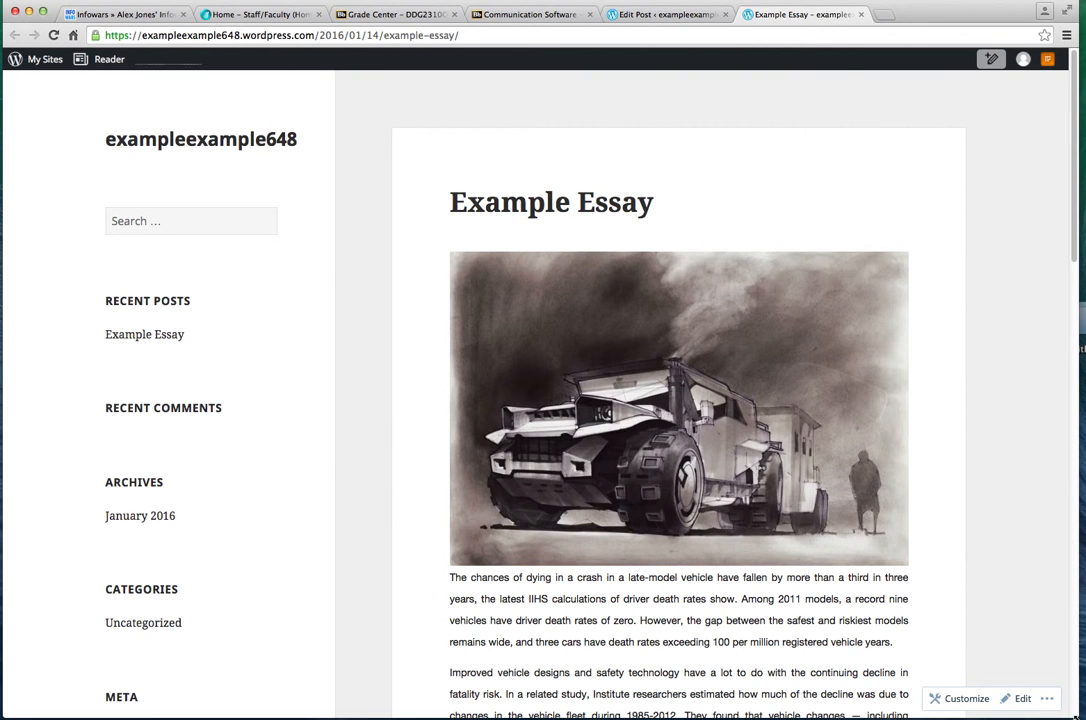
left_click_drag(1075, 714, 1085, 708)
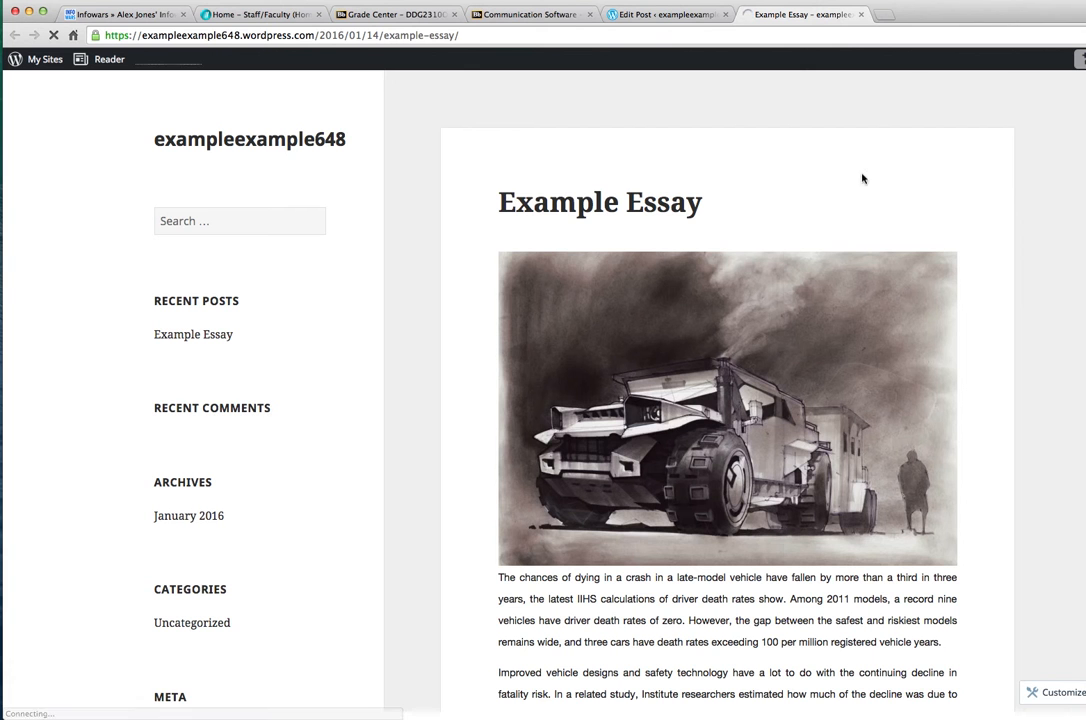
mouse_move(1085, 719)
left_mouse_down()
mouse_move(1085, 703)
mouse_move(1075, 717)
left_mouse_up()
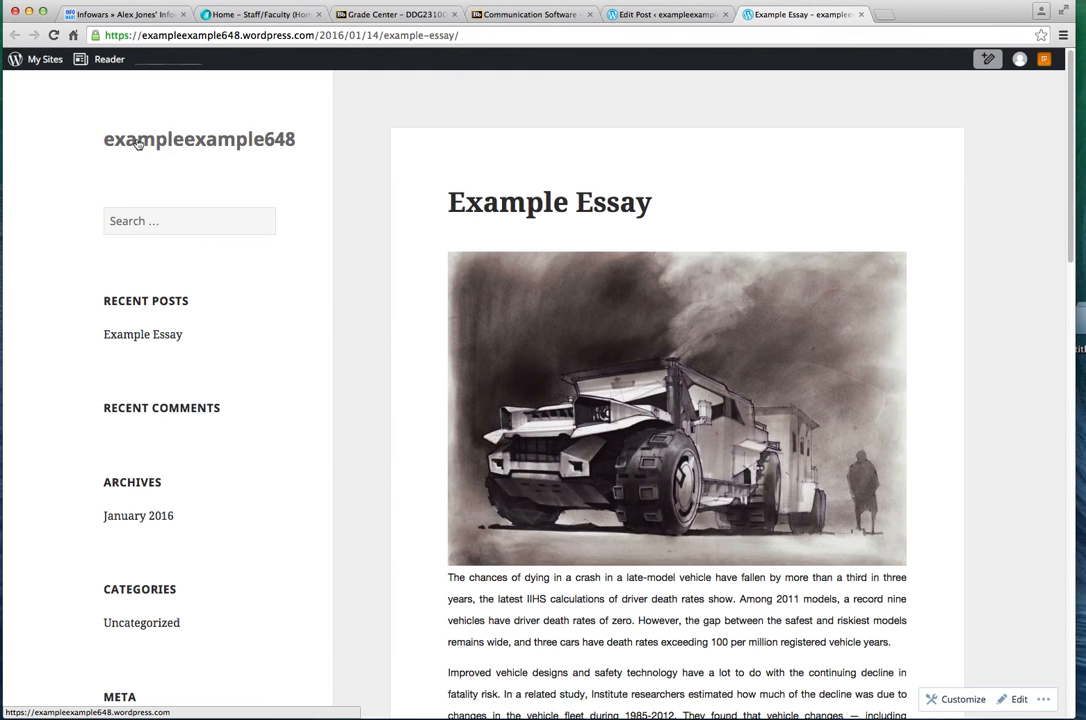
Examine the published post's title, text, captioned images, sharing buttons and sidebar on the live page.
left_click_drag(447, 202, 652, 205)
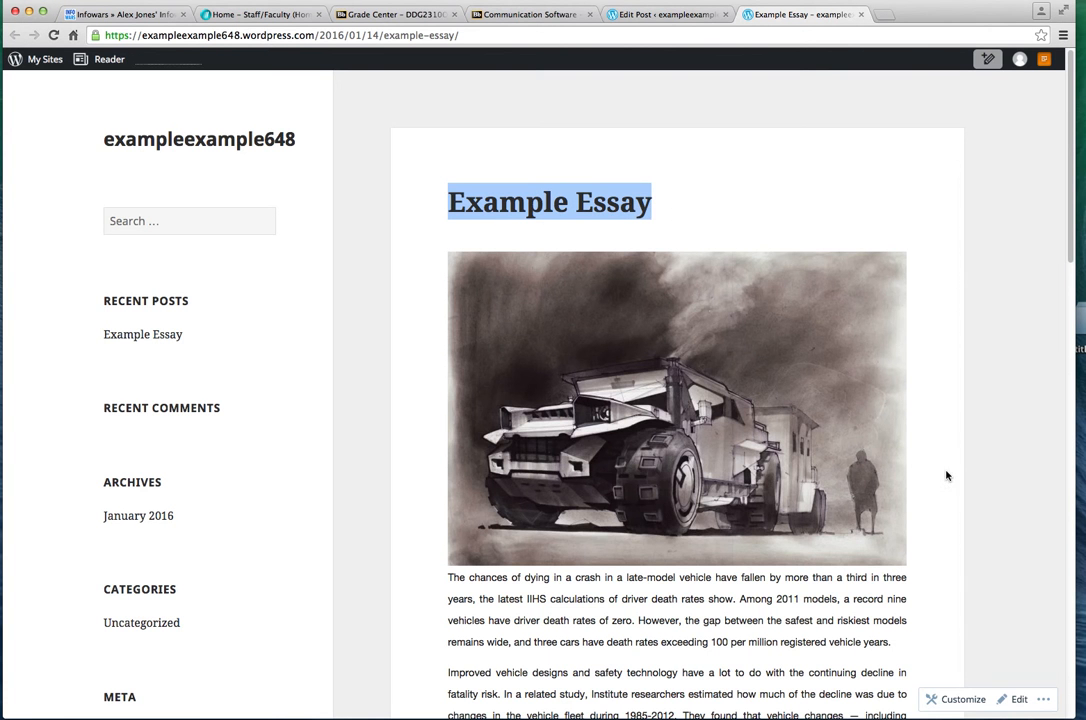
scroll(948, 477, "down", 5)
scroll(942, 479, "down", 5)
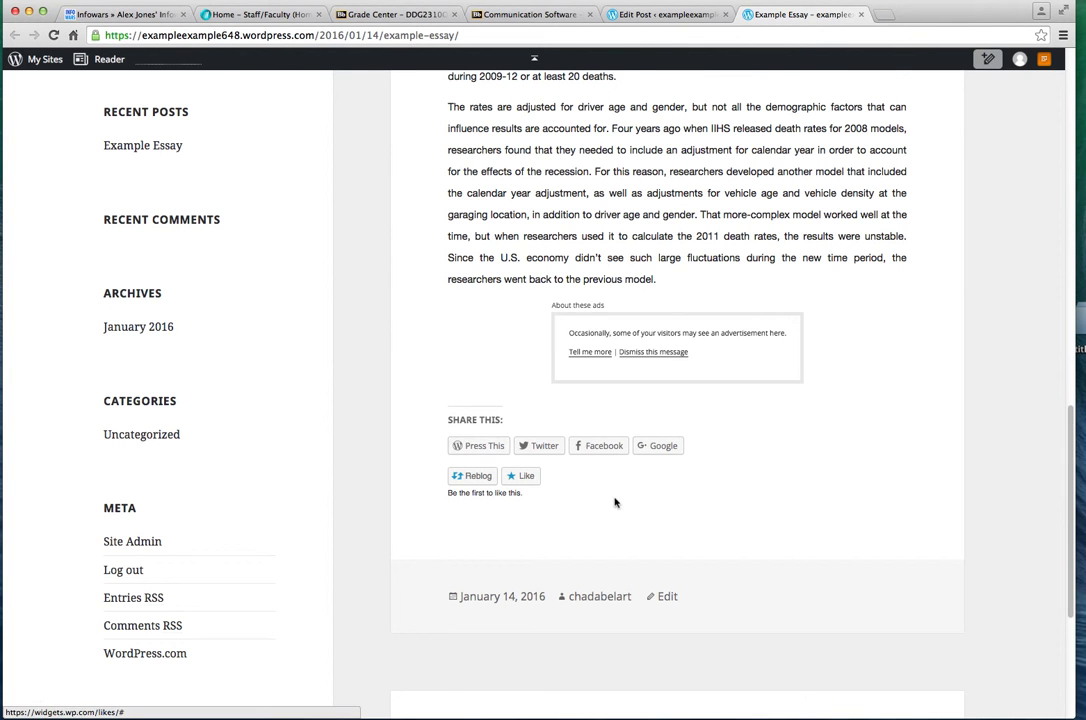
scroll(608, 502, "up", 3)
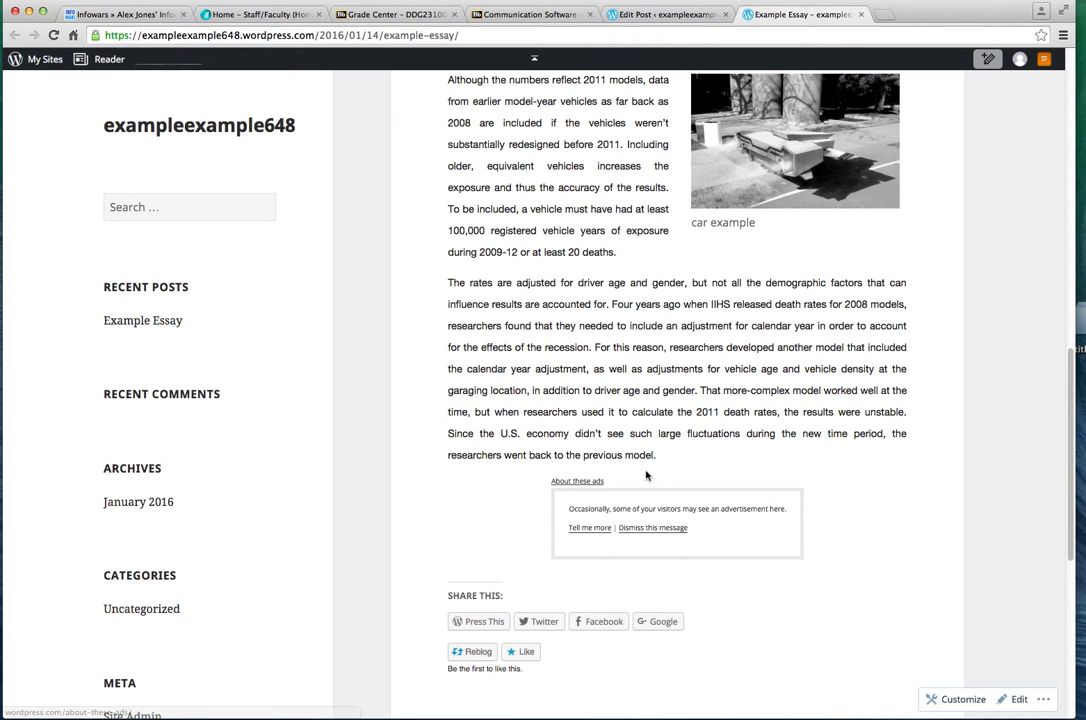
scroll(518, 536, "up", 10)
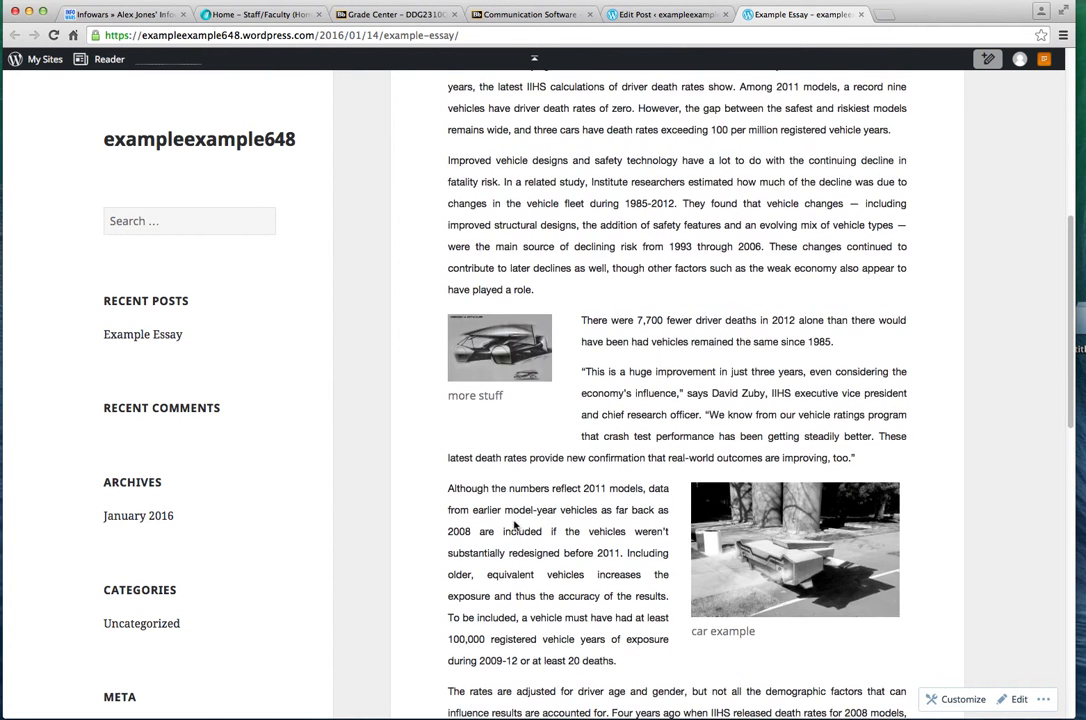
scroll(515, 522, "up", 5)
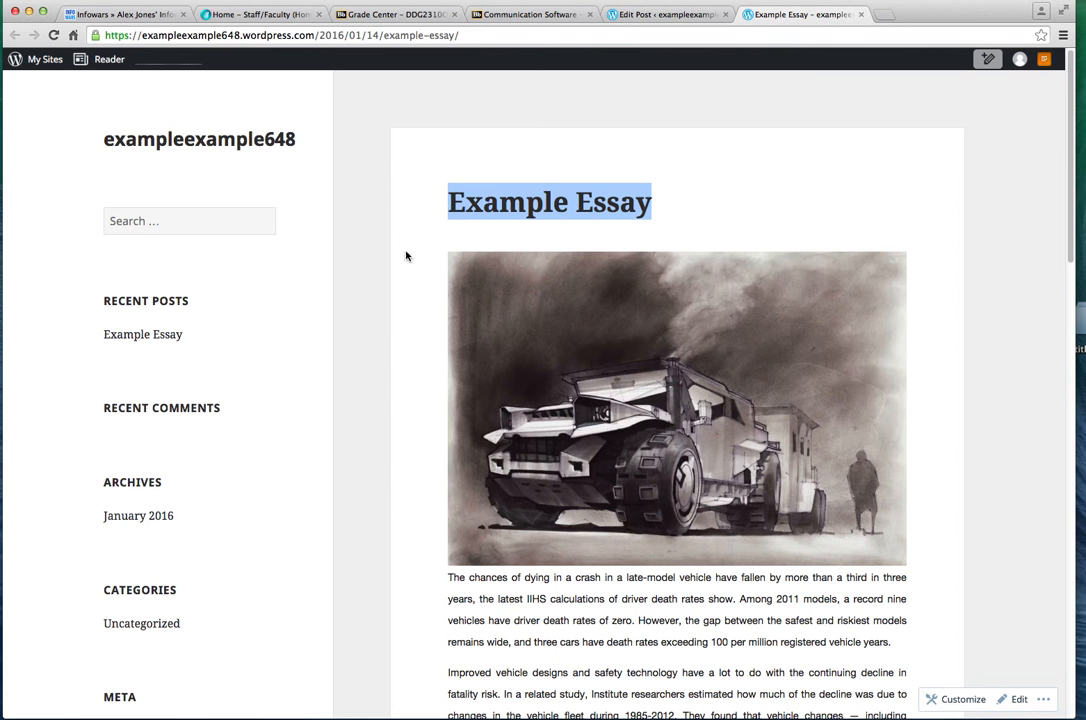
scroll(254, 388, "down", 4)
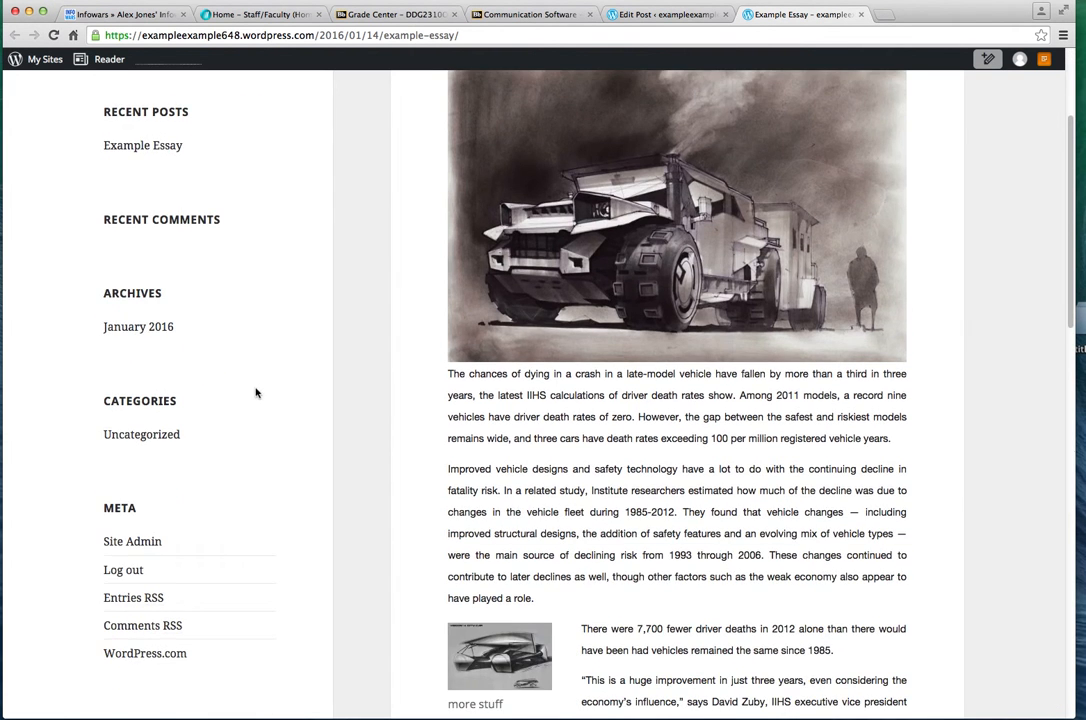
scroll(257, 390, "up", 4)
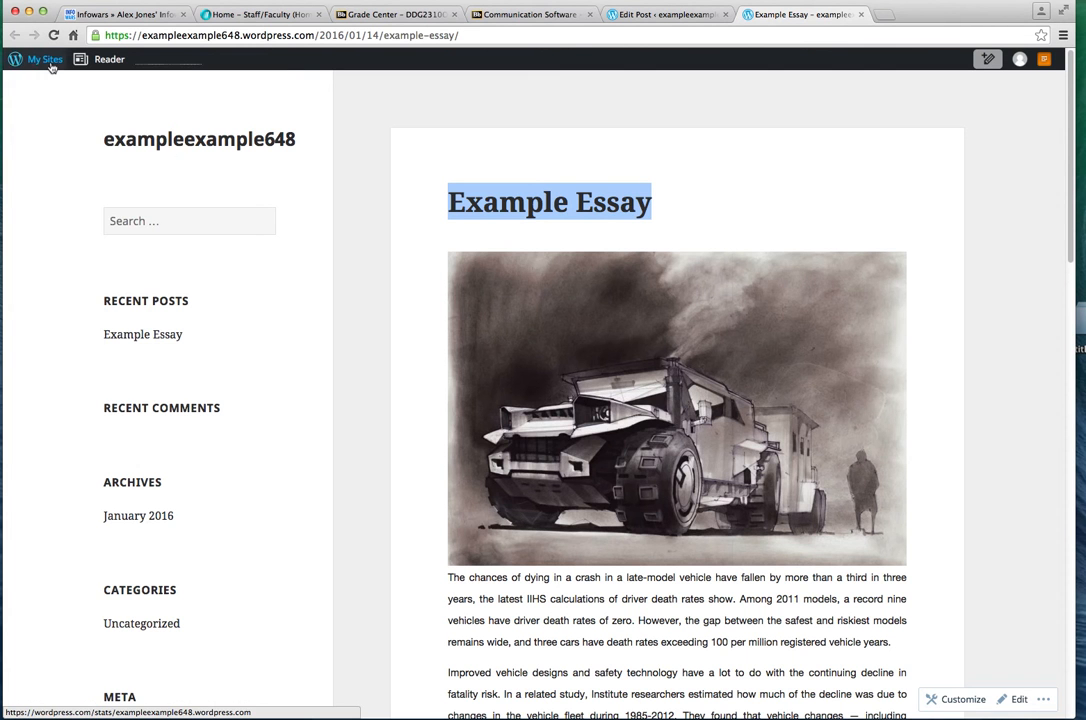
Go to the site's admin area and open the "Example Essay" post for editing from the posts list.
mouse_move(50, 64)
scroll(294, 415, "down", 6)
scroll(294, 415, "down", 3)
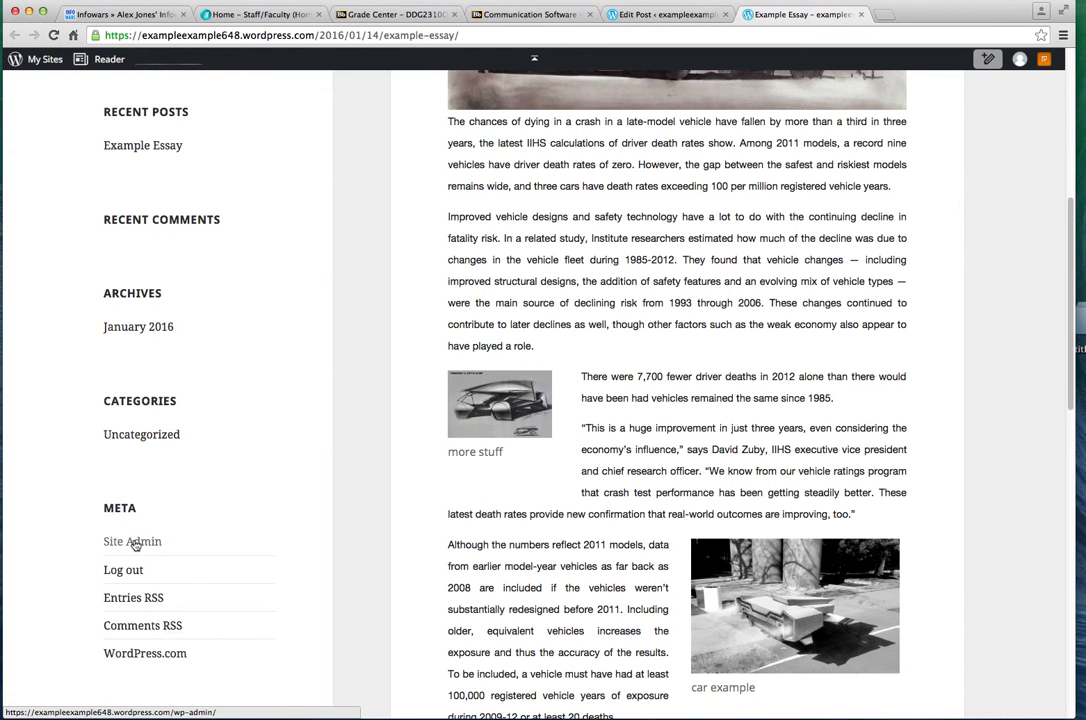
left_click(135, 543)
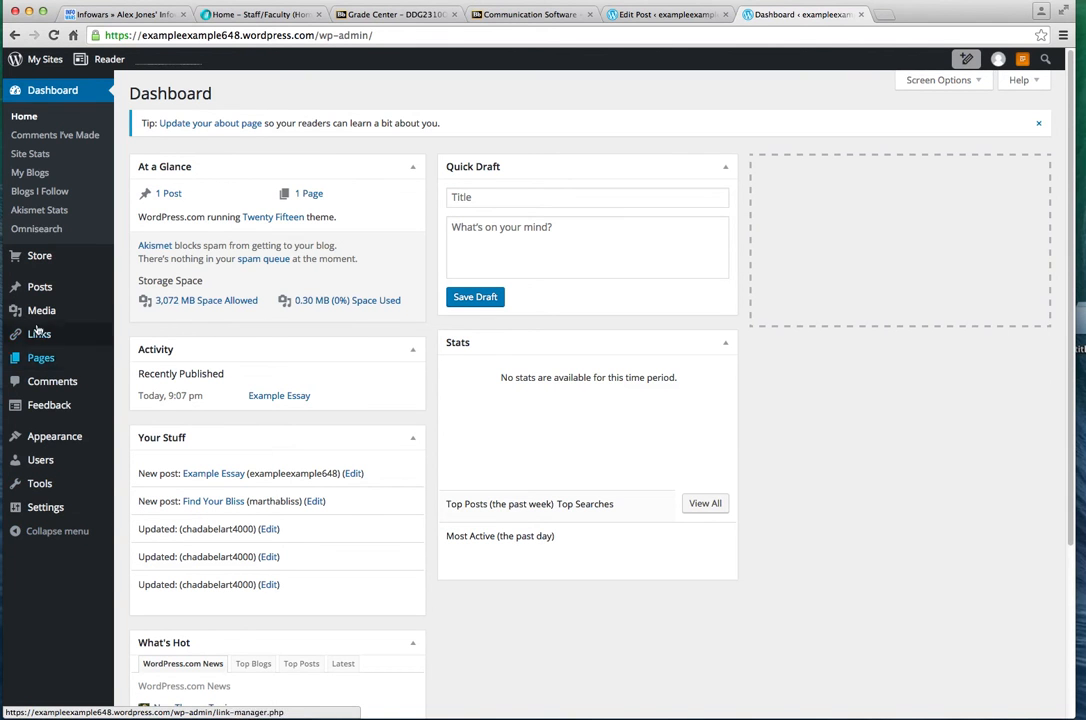
mouse_move(40, 289)
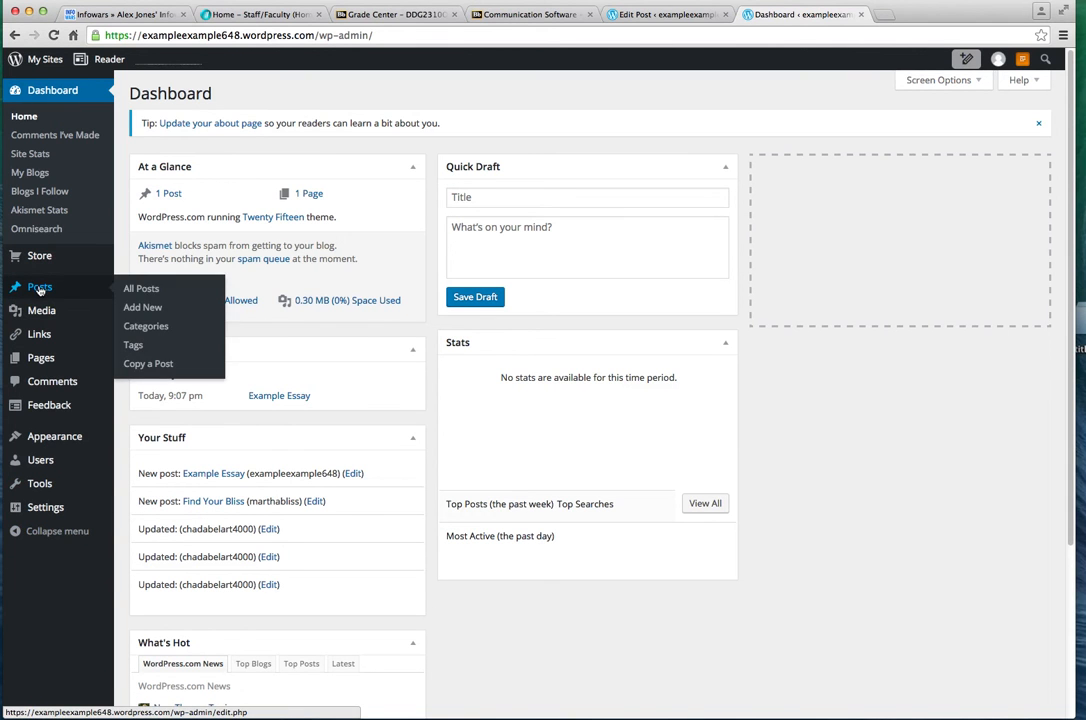
left_click(40, 289)
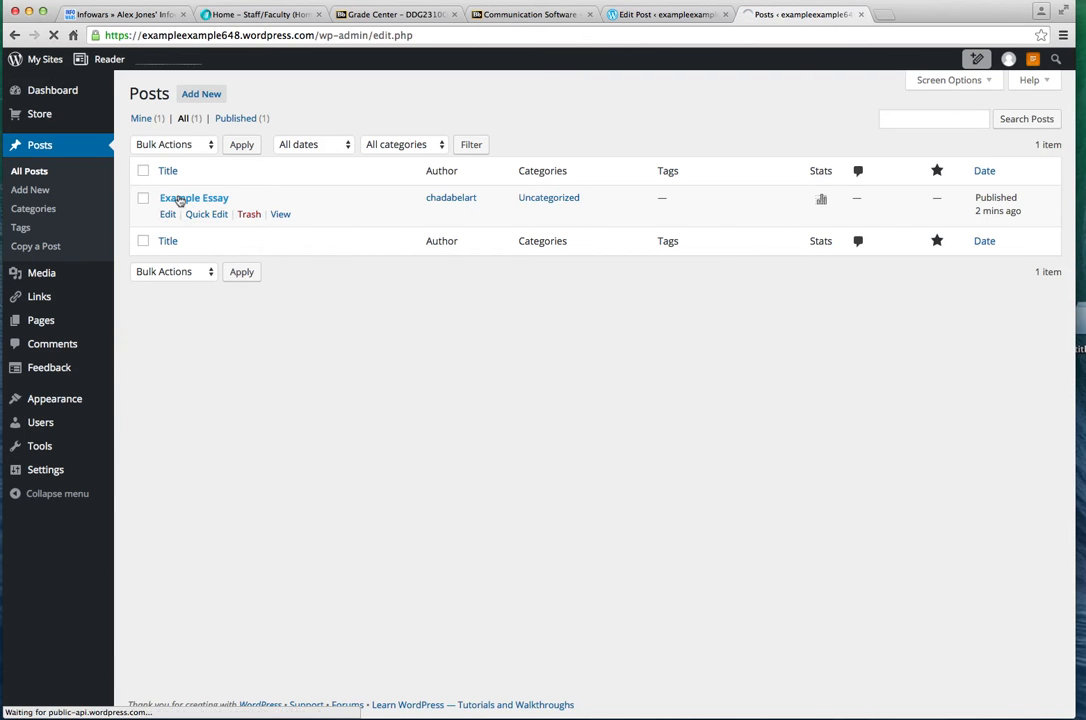
left_click(180, 200)
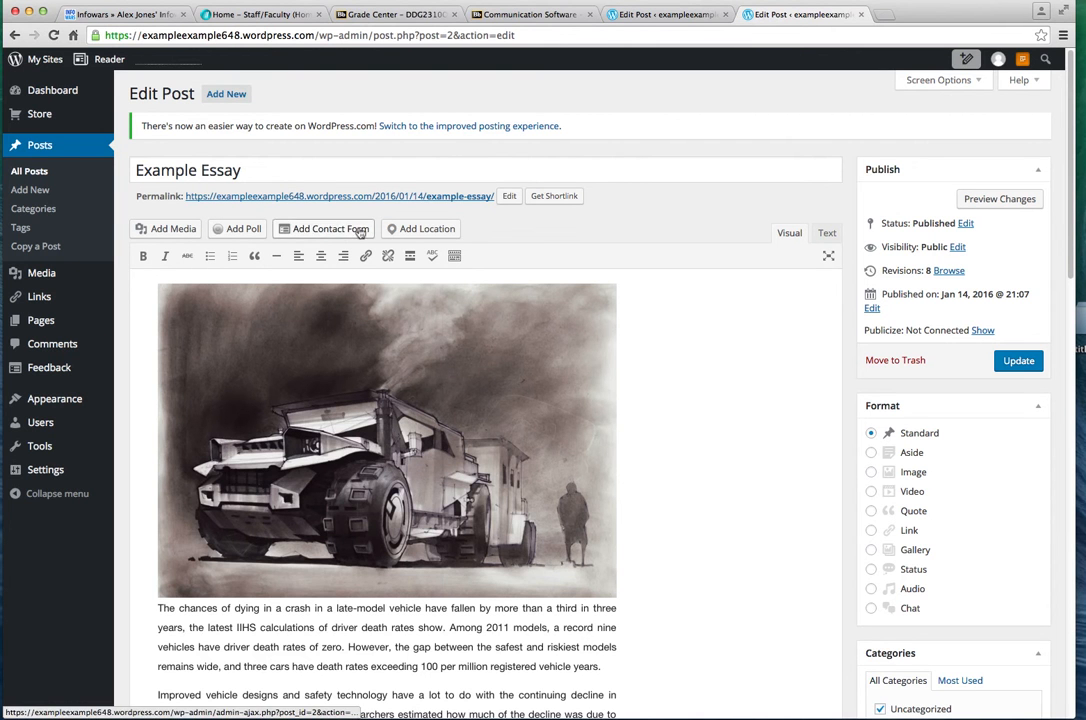
Format the first paragraph, below the truck image, as a blockquote.
scroll(198, 381, "down", 1)
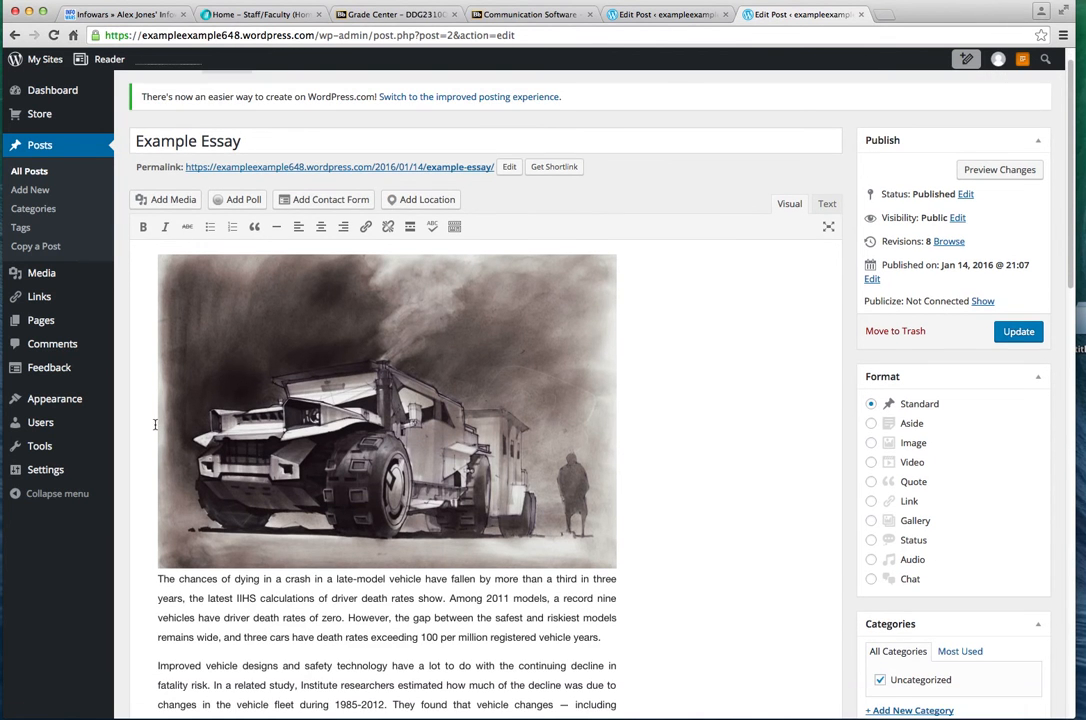
left_click_drag(158, 578, 114, 582)
left_click(590, 665)
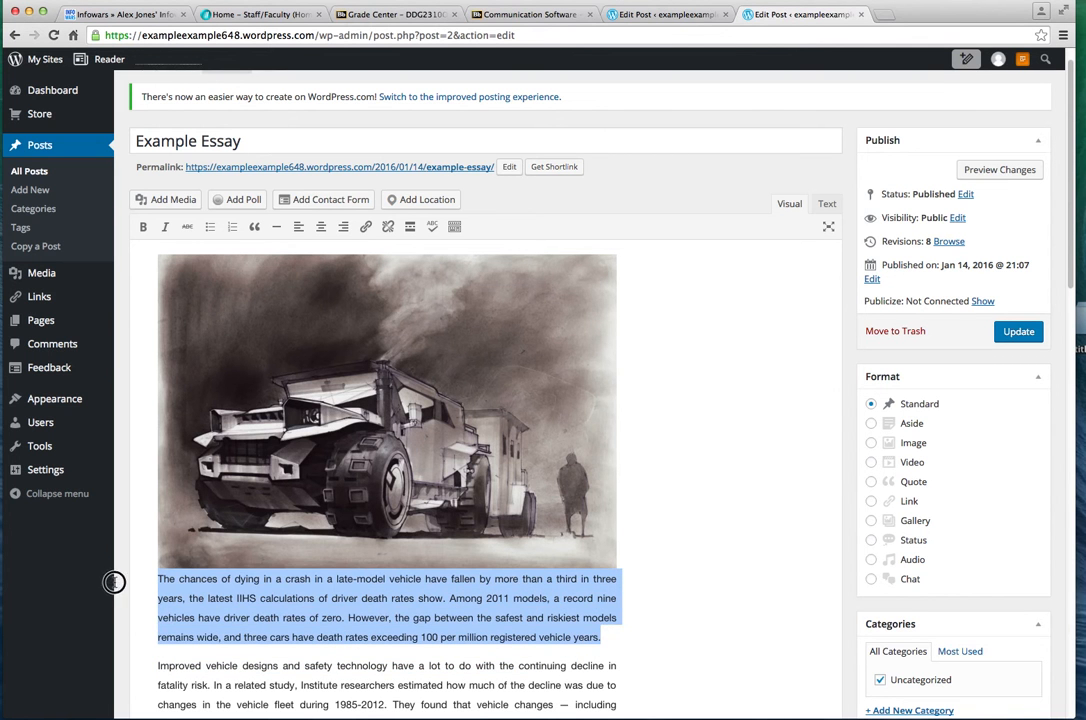
left_click(256, 228)
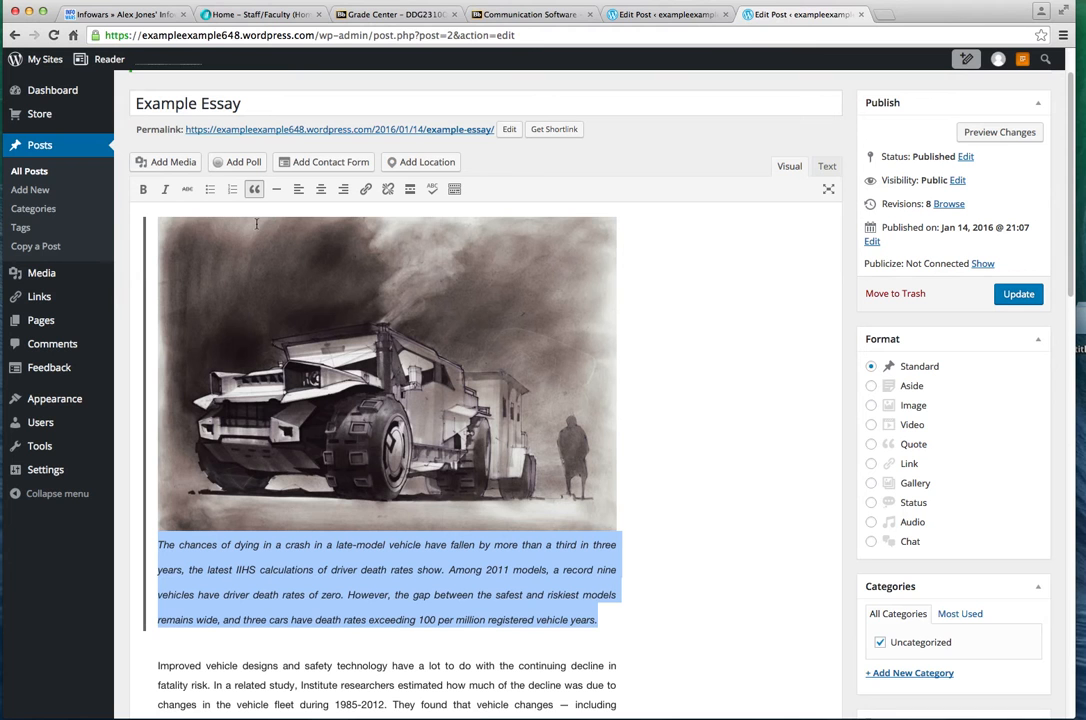
Try center and right alignment on the quoted paragraph, finish with it left-aligned, and toggle italic formatting on its text.
left_click(322, 193)
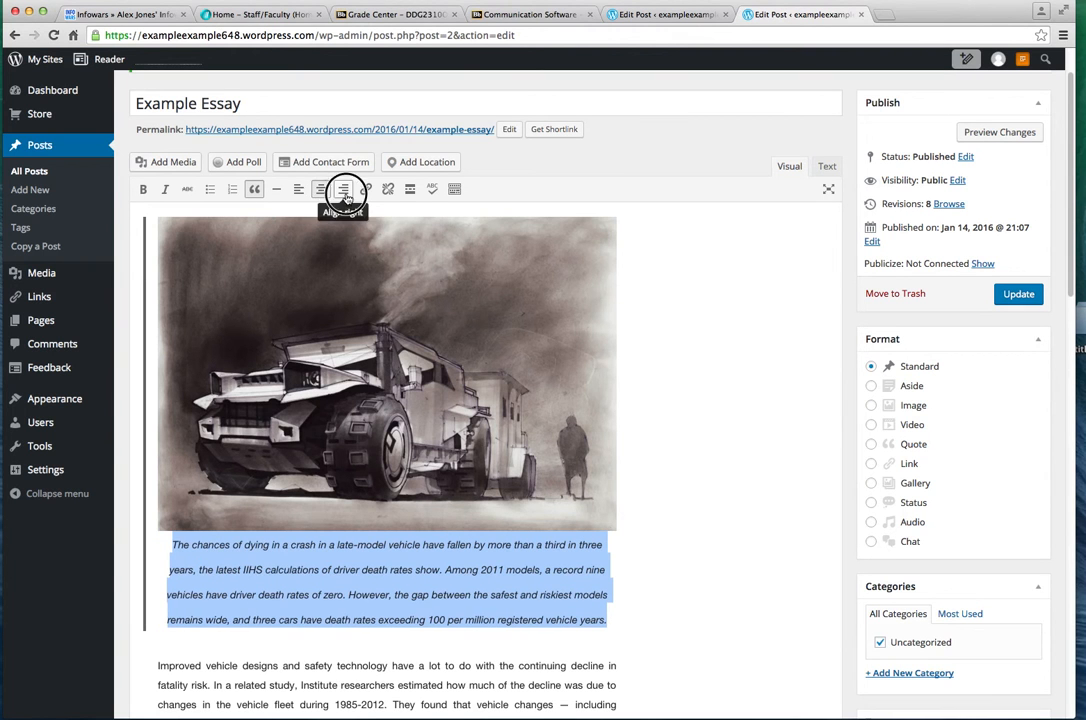
left_click(344, 190)
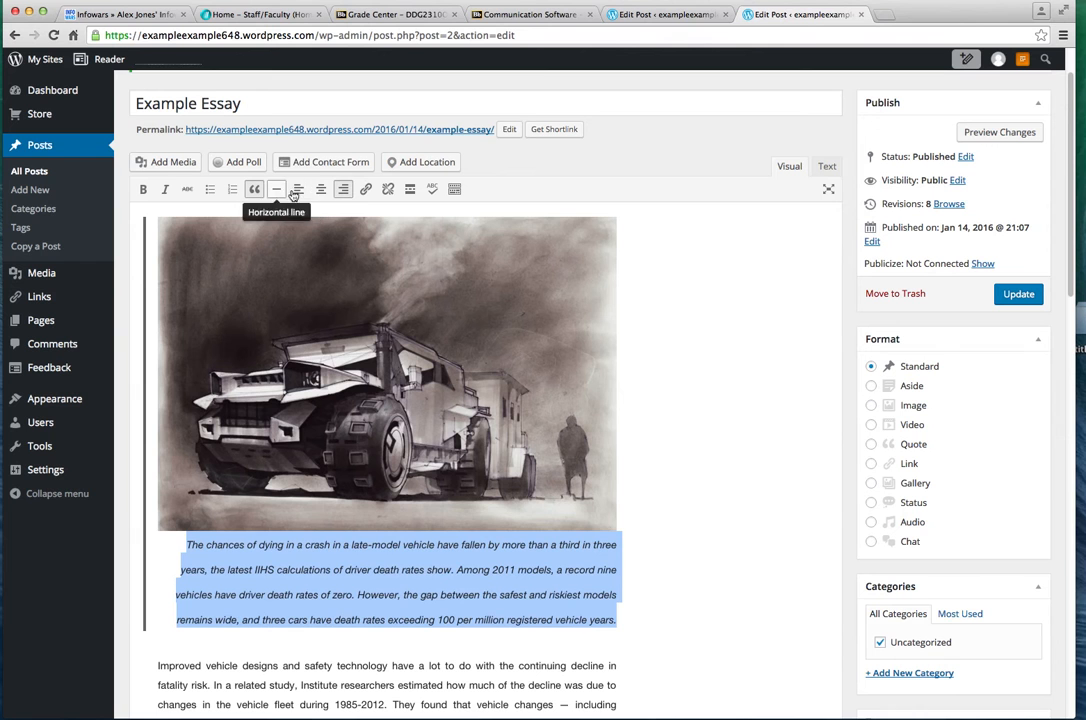
left_click(298, 192)
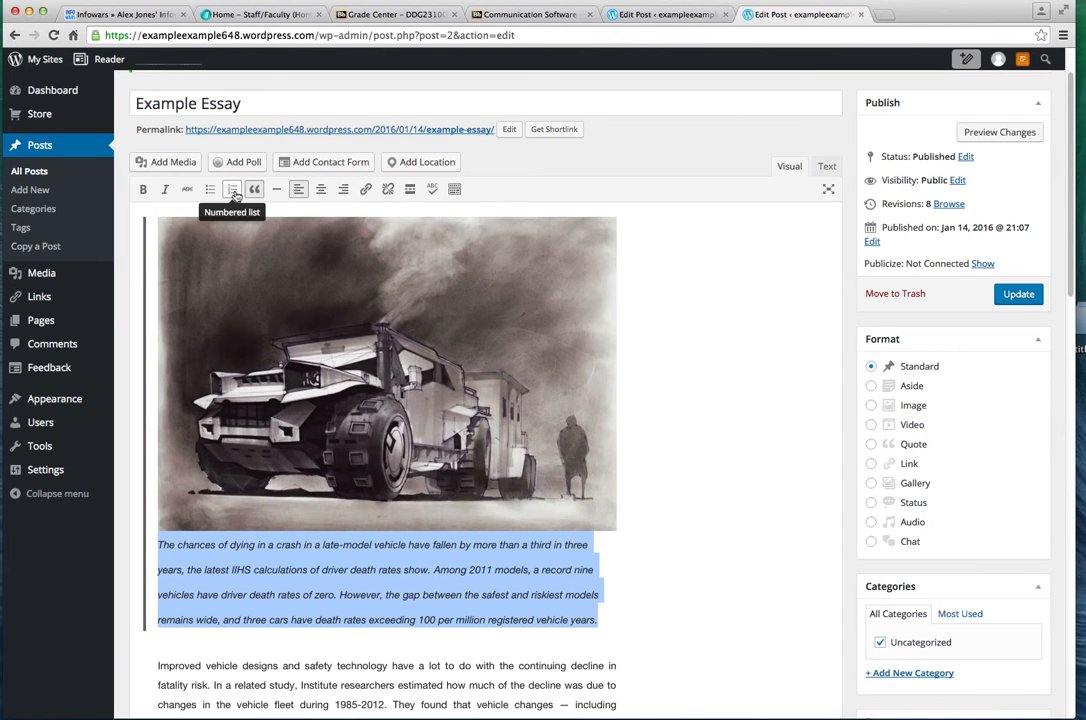
left_click(166, 191)
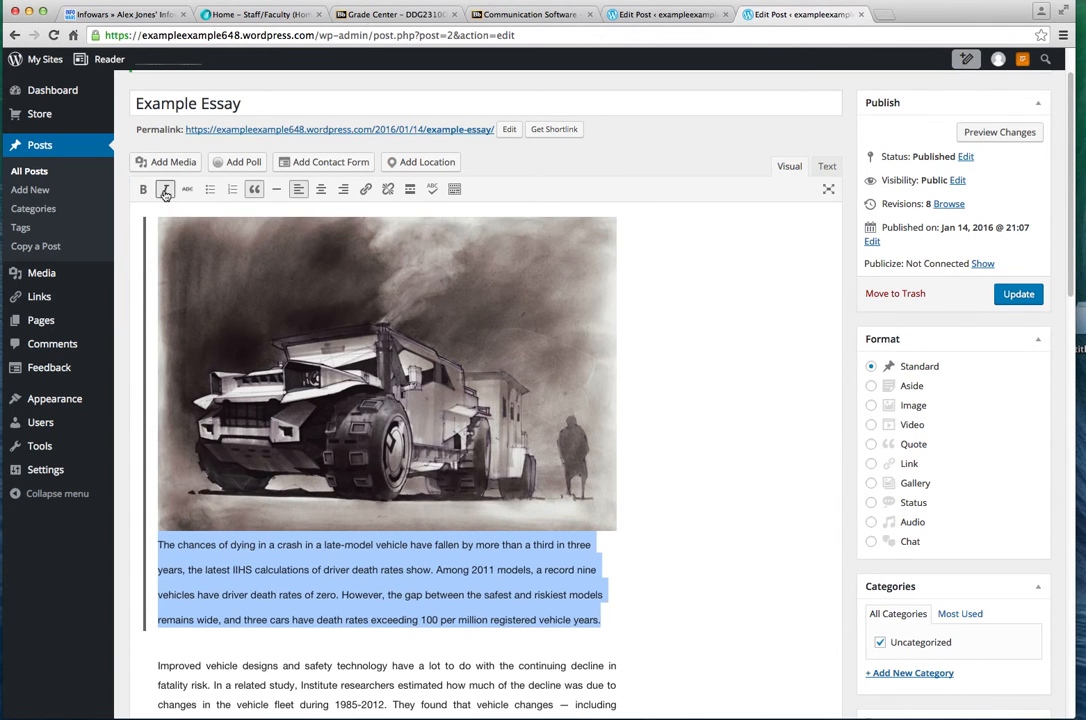
left_click(714, 321)
Look through the post's text and images in the editor, from the quoted paragraph down and back to the title.
scroll(714, 325, "down", 3)
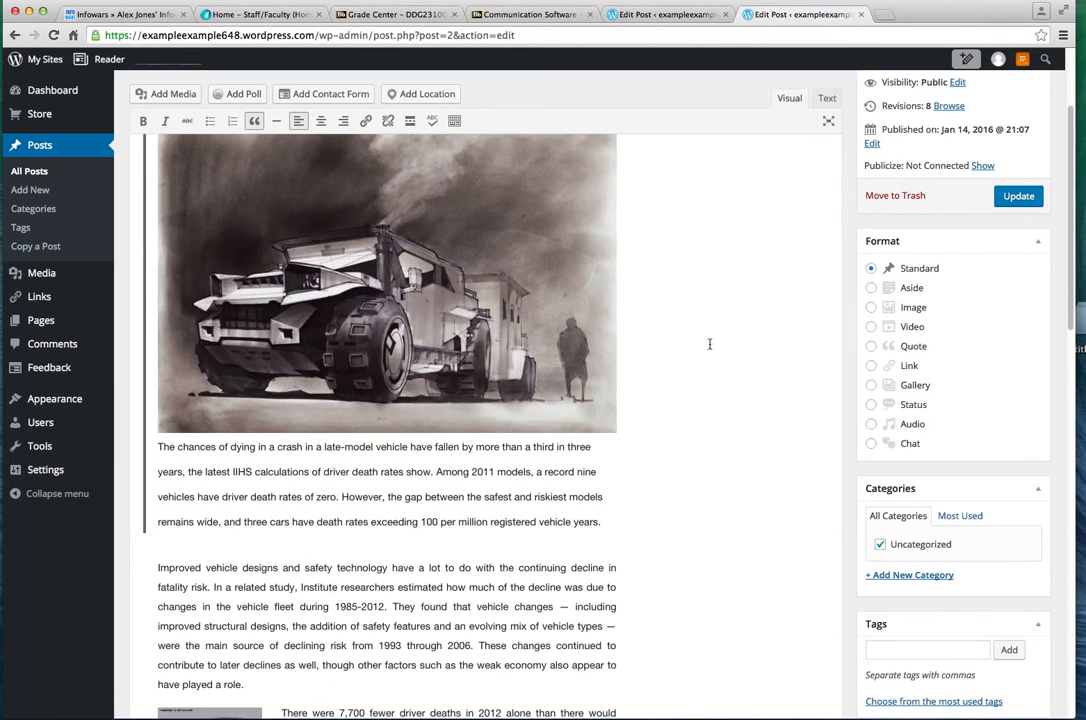
scroll(281, 444, "down", 3)
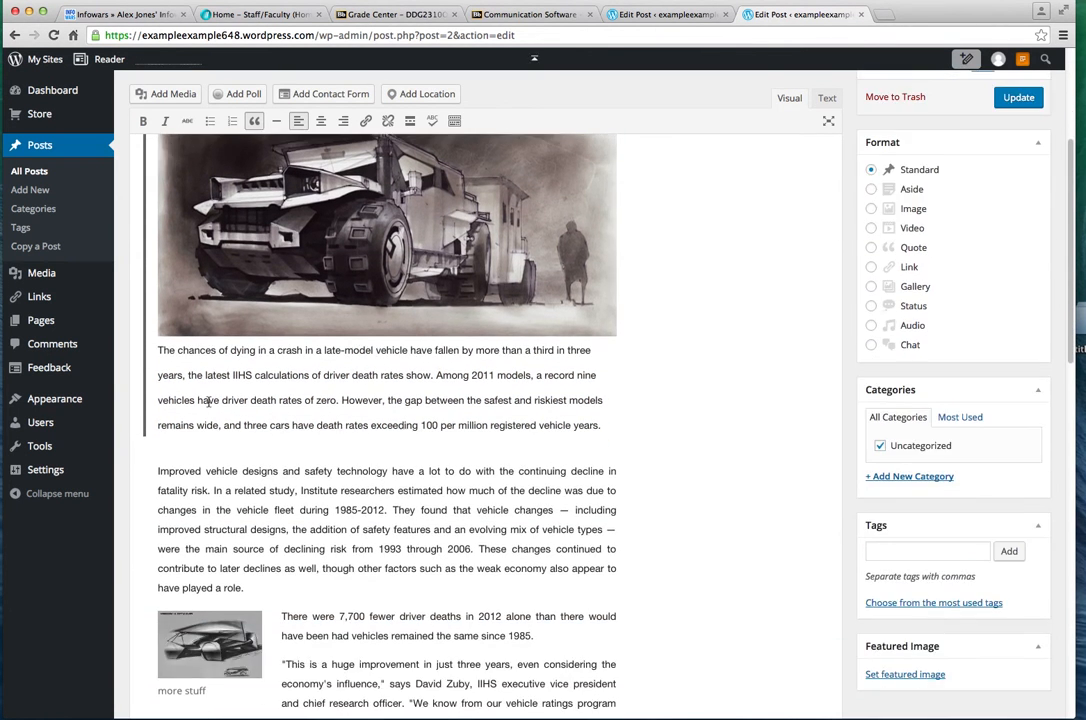
scroll(250, 508, "down", 7)
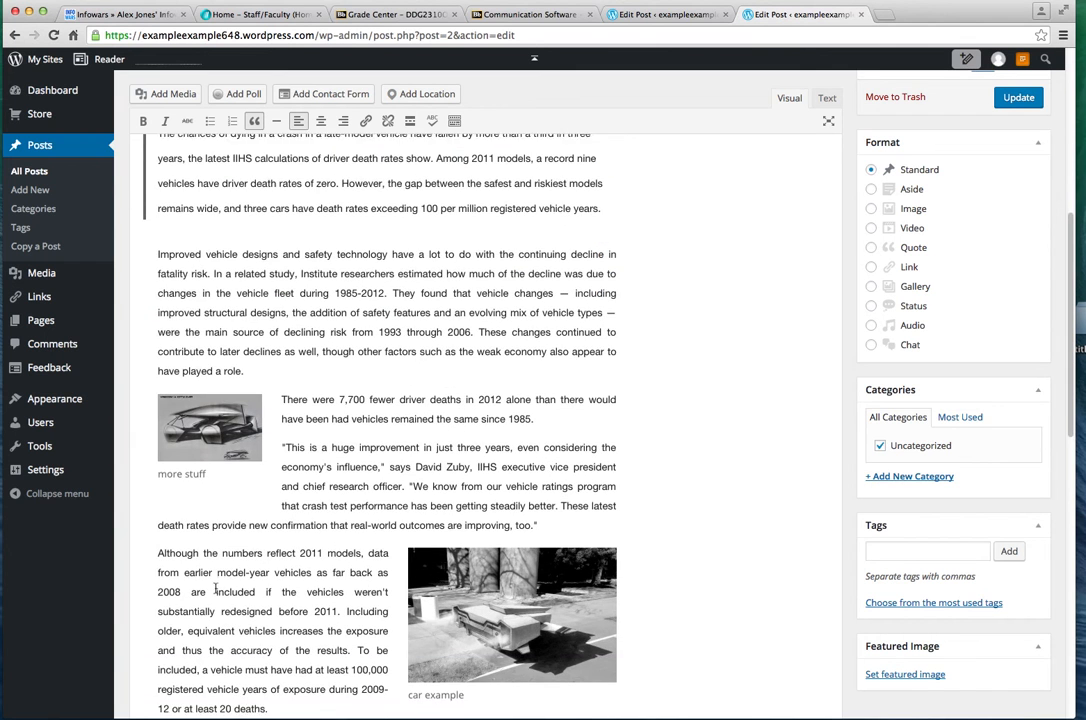
scroll(215, 590, "down", 2)
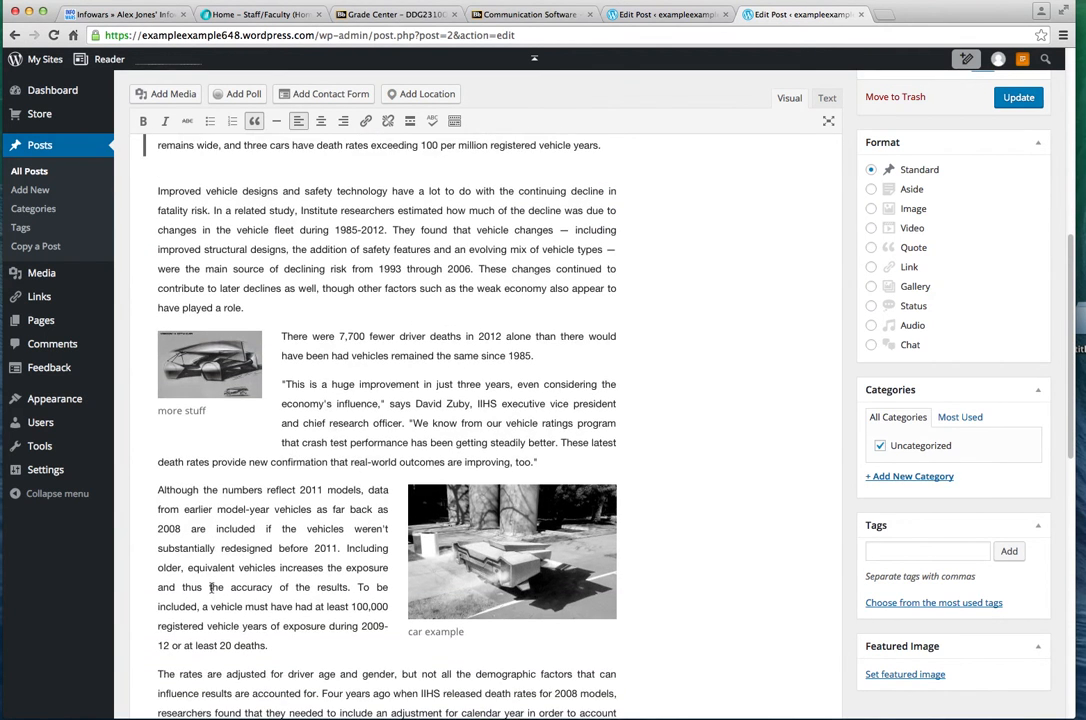
scroll(211, 588, "down", 9)
scroll(213, 589, "up", 8)
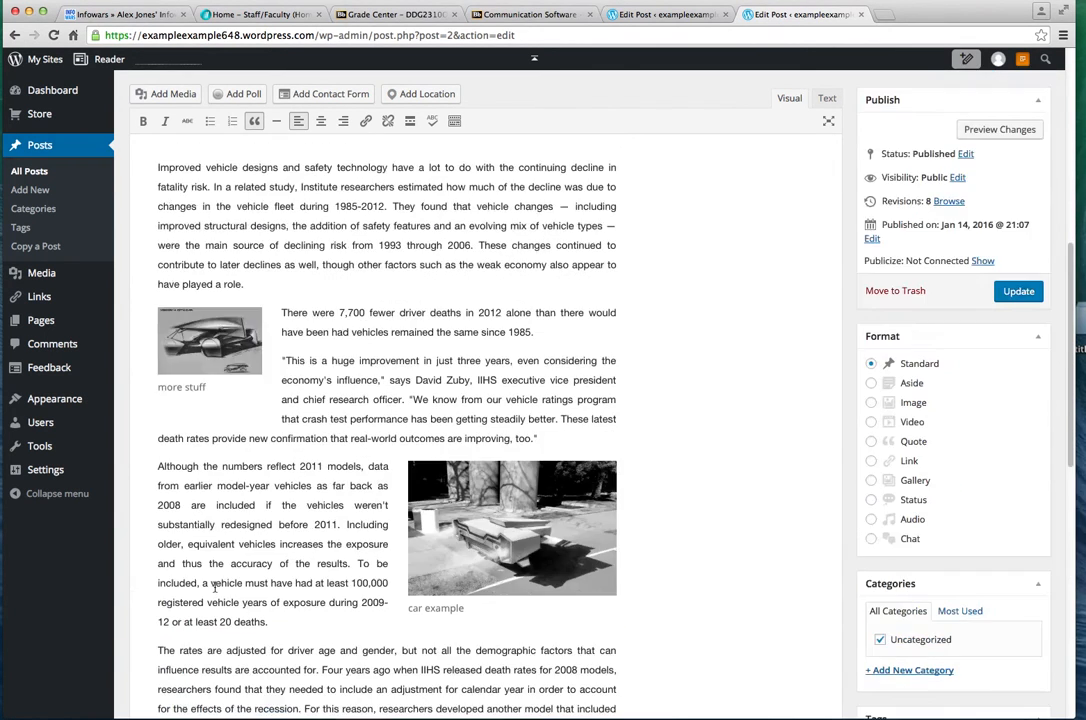
scroll(213, 589, "up", 10)
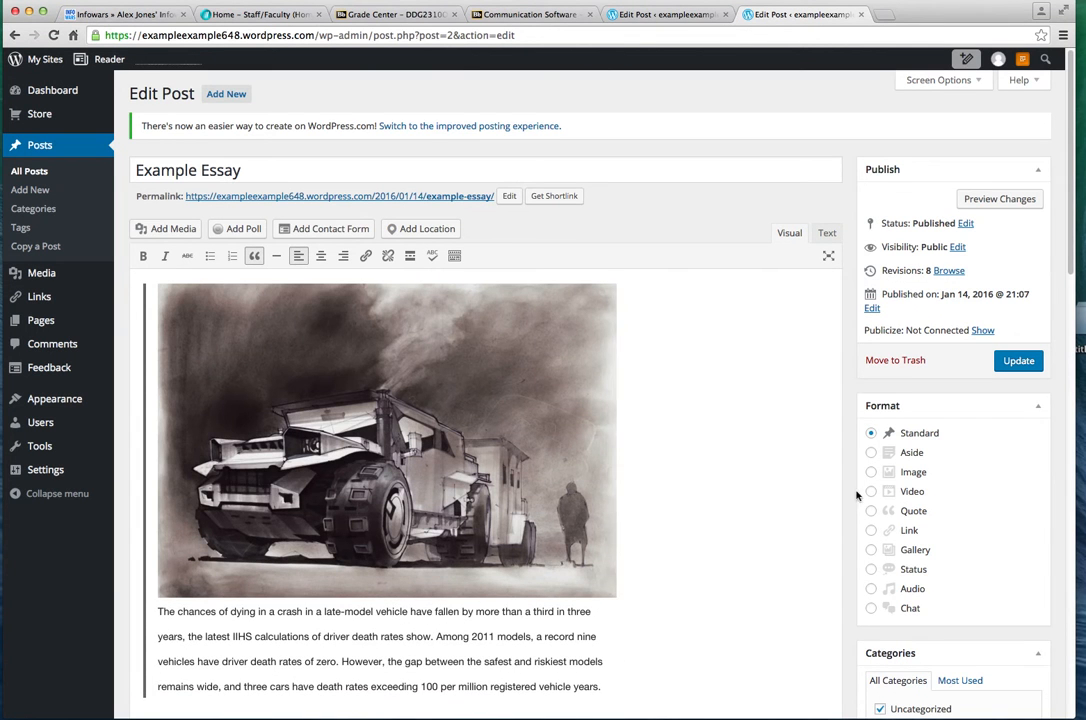
Check the truck image's size options in its details, keep Full Size – 900 × 616, and update the published post.
left_click(534, 449)
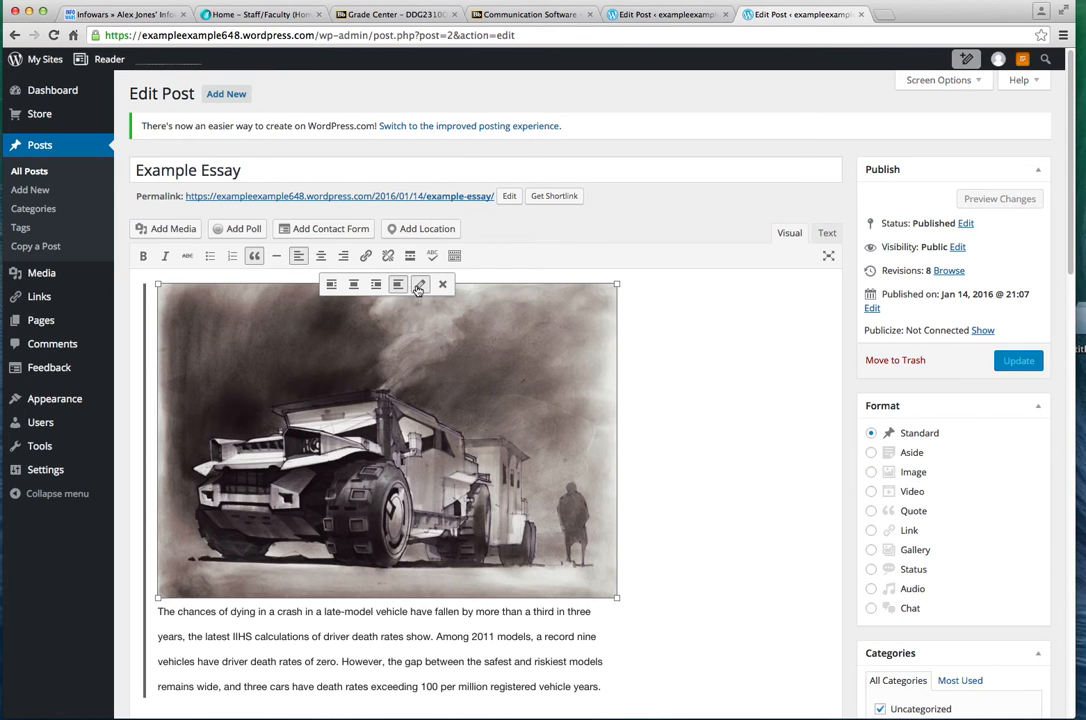
left_click(419, 288)
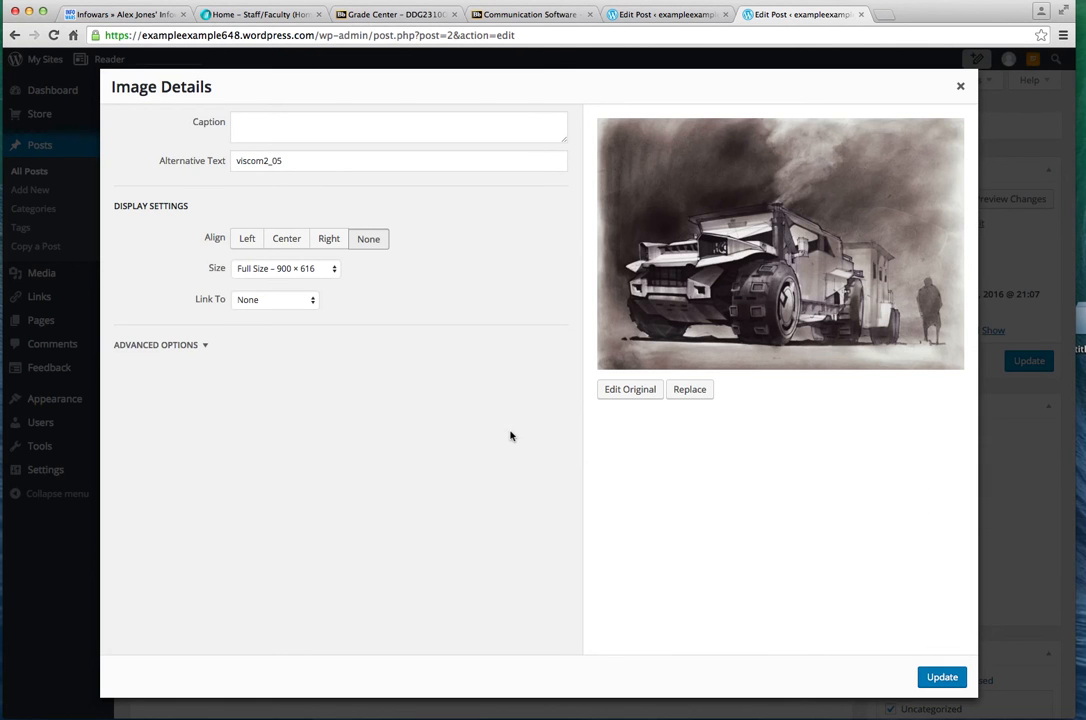
left_click(336, 267)
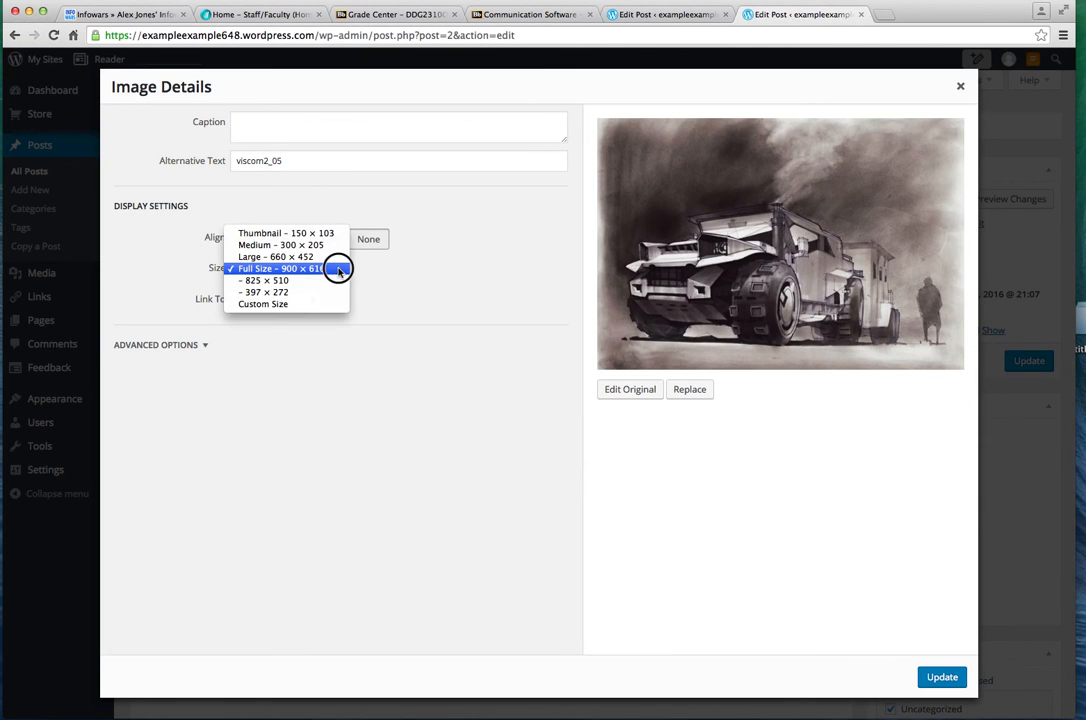
left_click(378, 269)
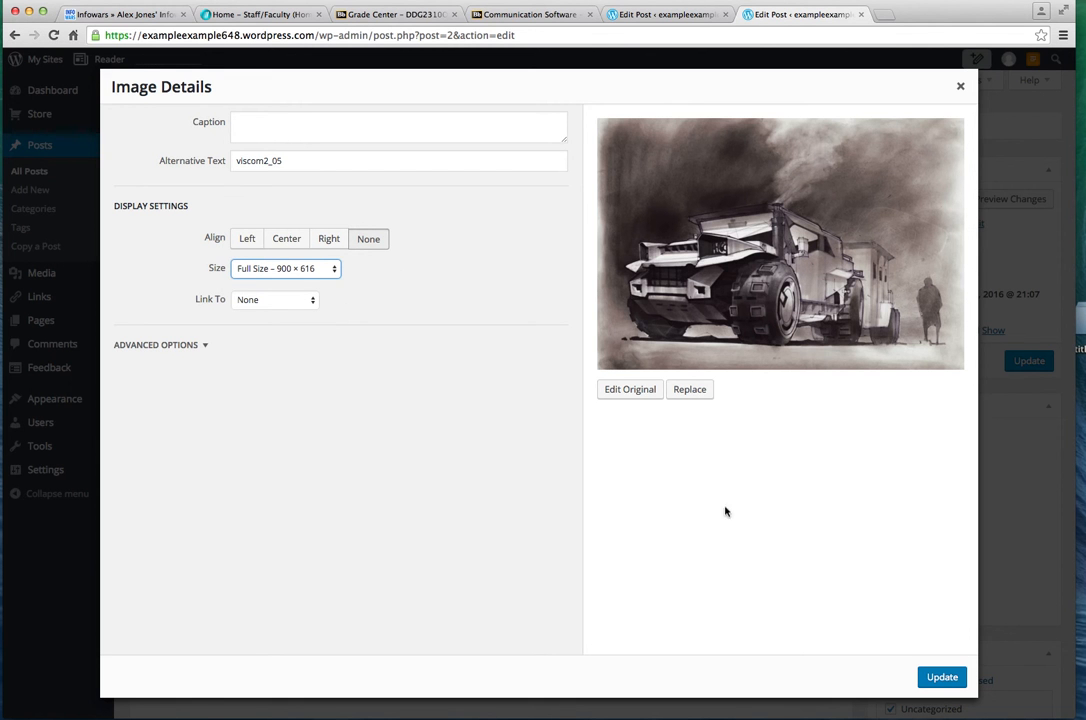
left_click(938, 678)
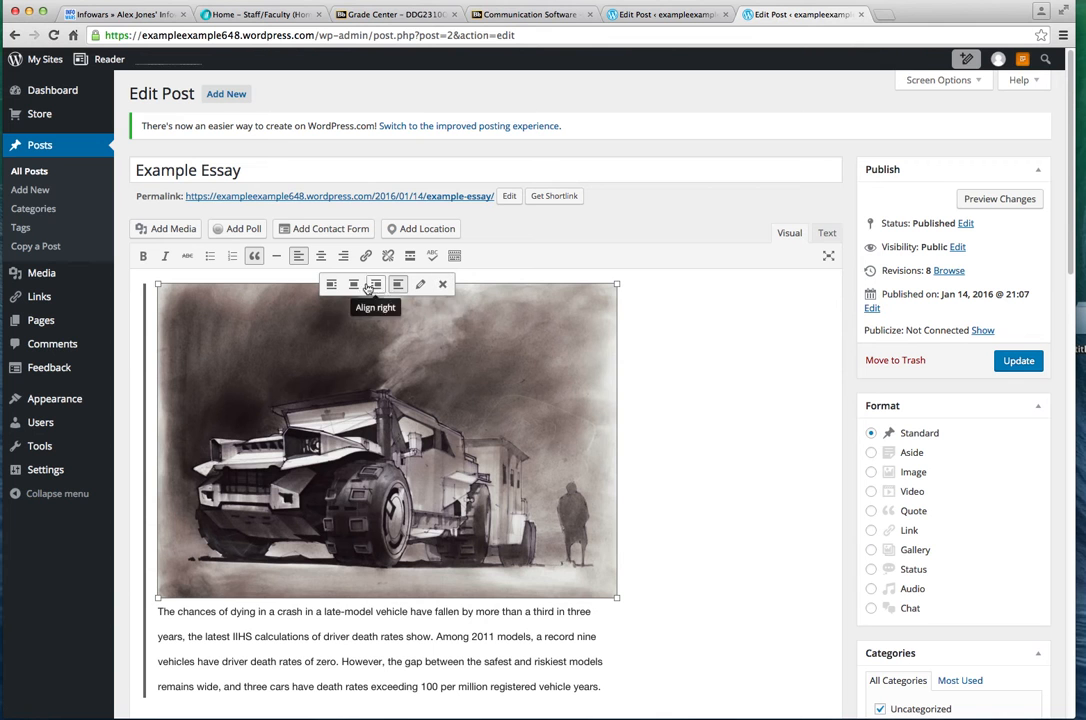
left_click(704, 497)
left_click(1007, 362)
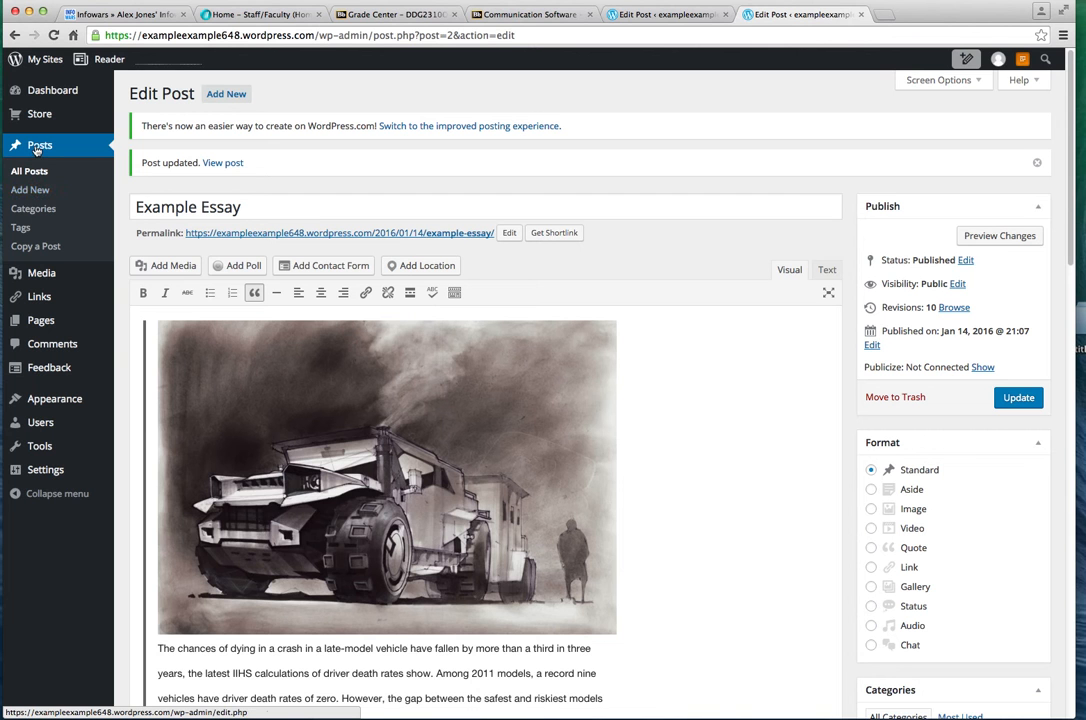
Start a new post from the posts list and title it "Examples bla lba bla".
left_click(37, 146)
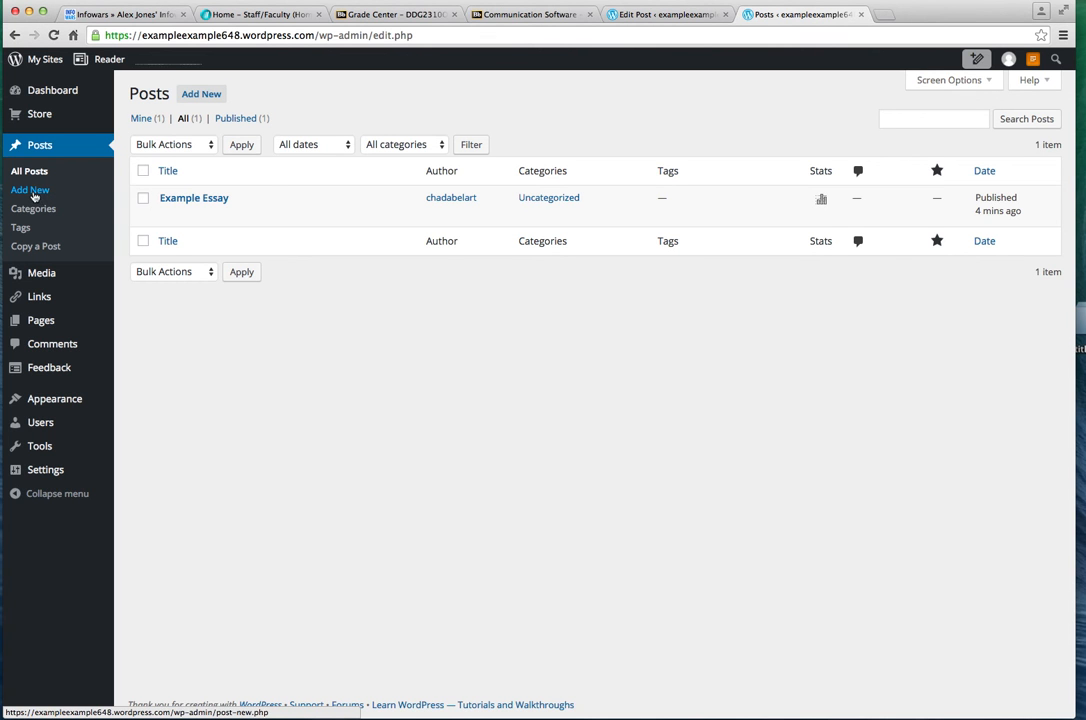
left_click(193, 97)
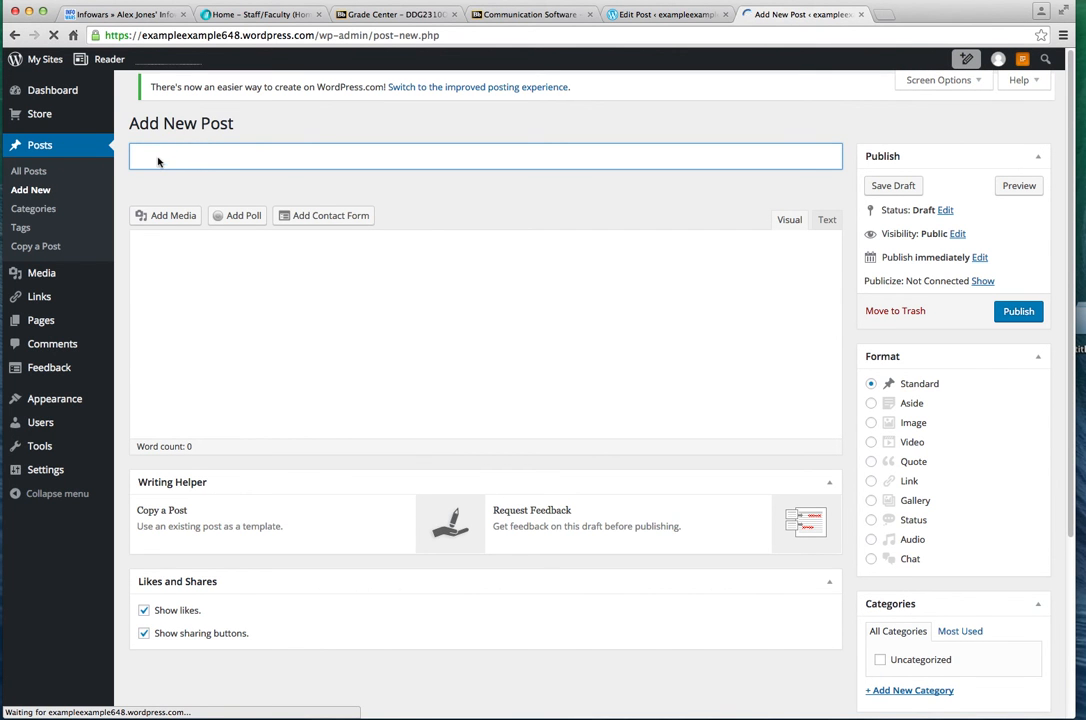
left_click(150, 169)
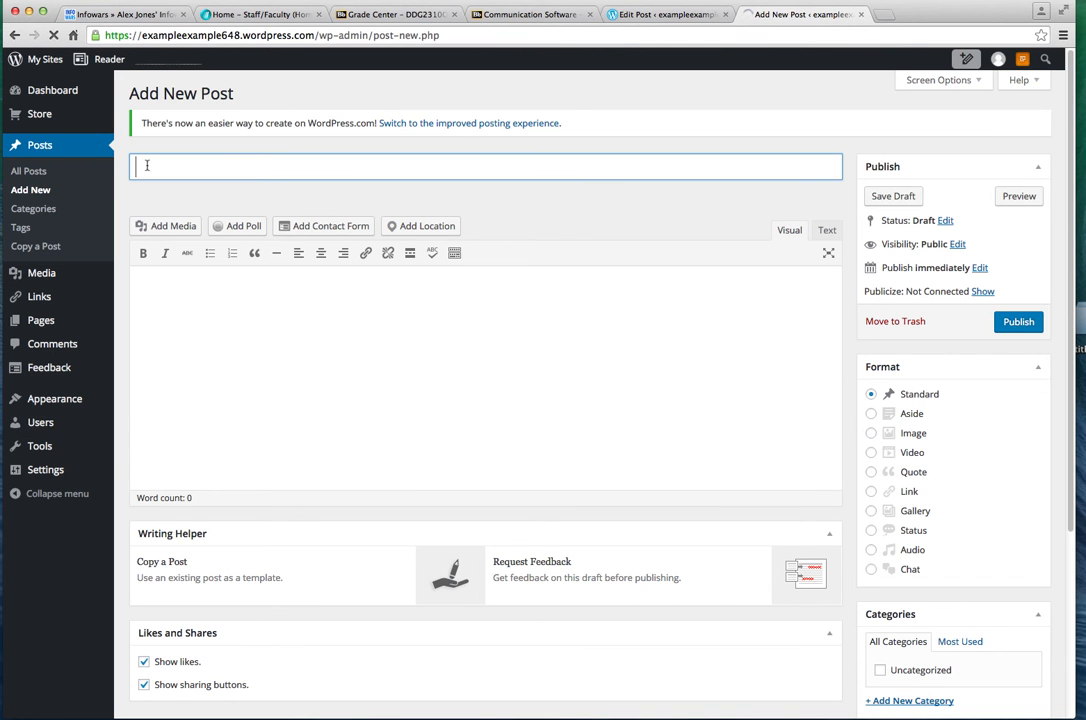
type("Examples")
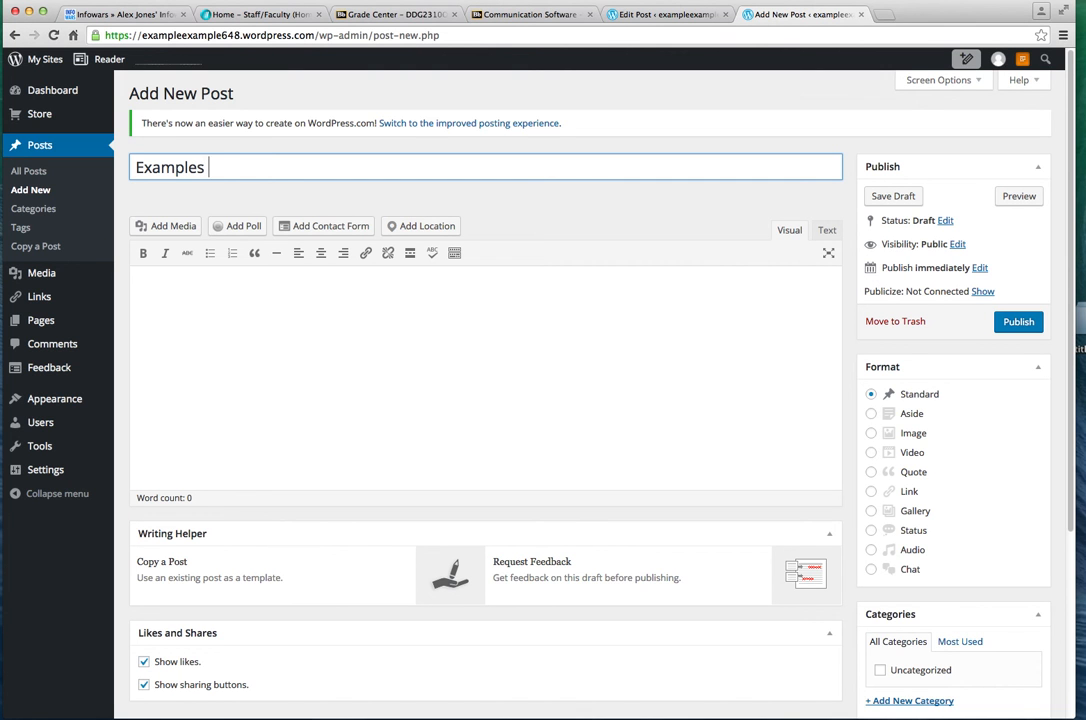
type(" bla lba bla")
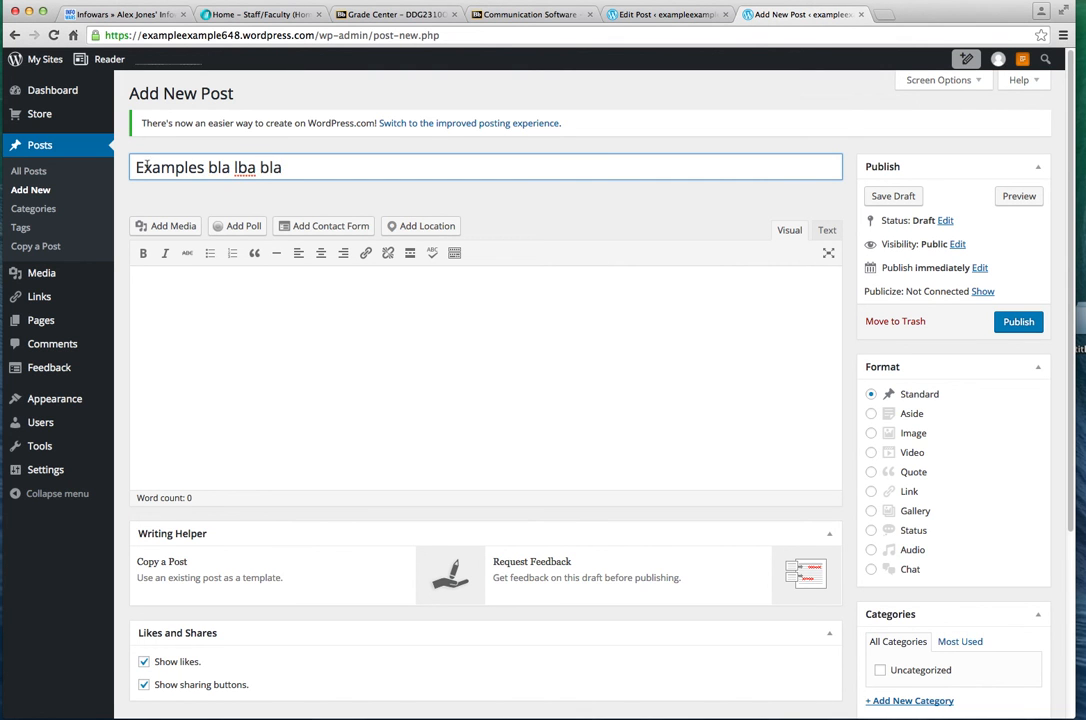
Paste the essay text into the new post's body and add an empty line above the first paragraph.
left_click(257, 296)
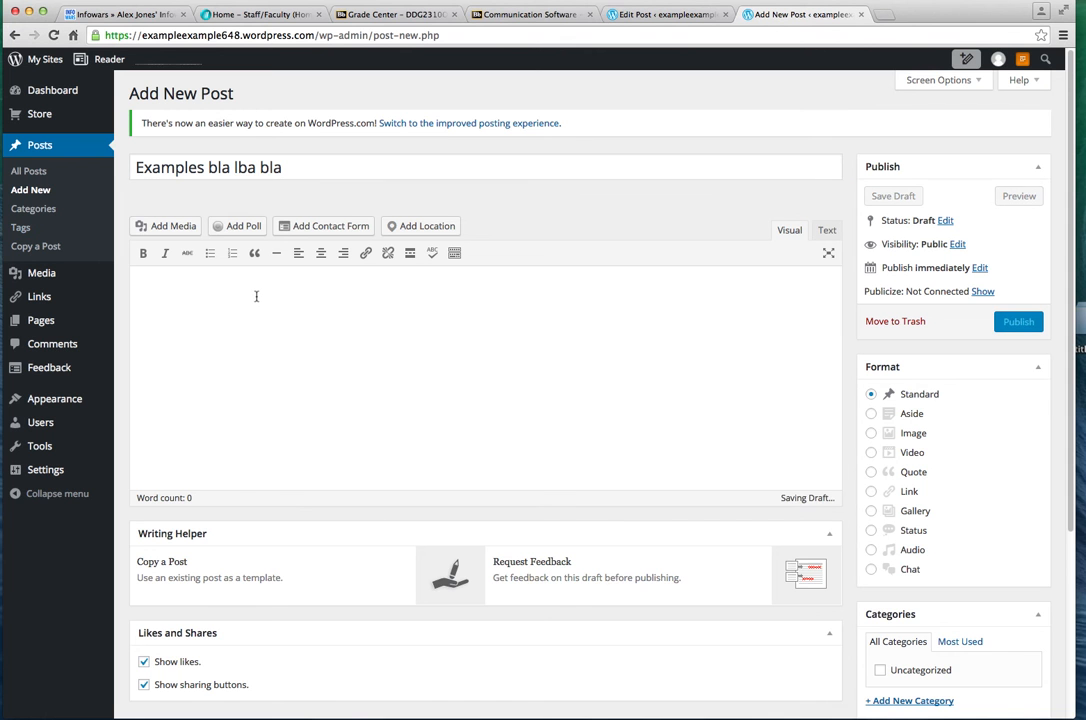
key("super+v")
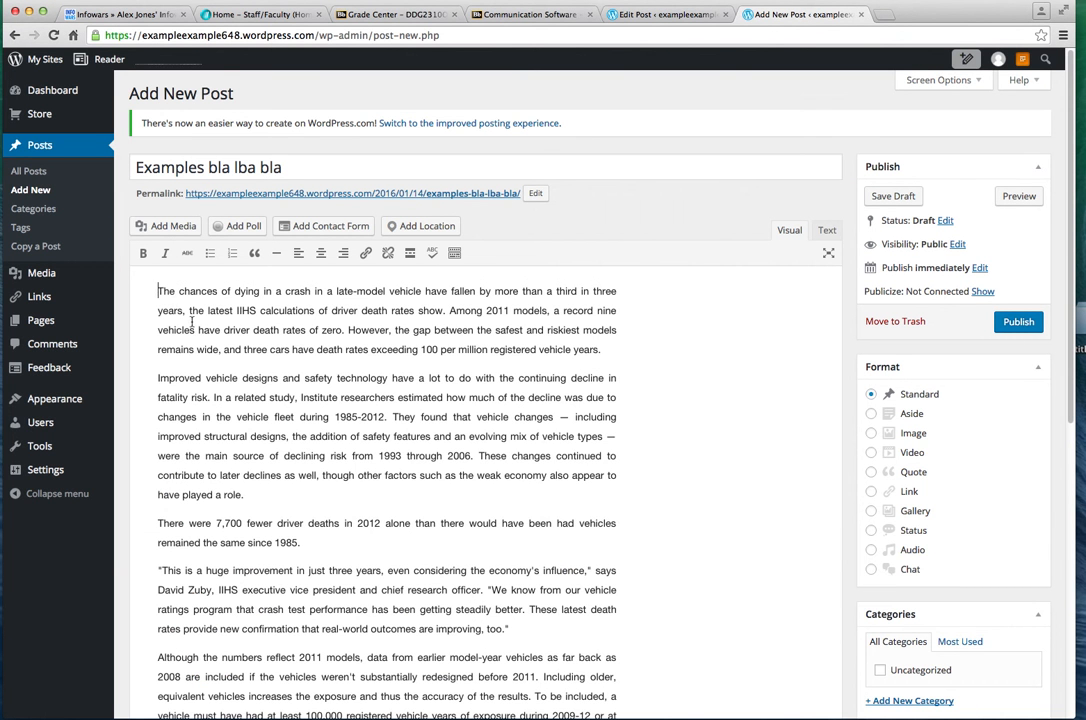
key("Return")
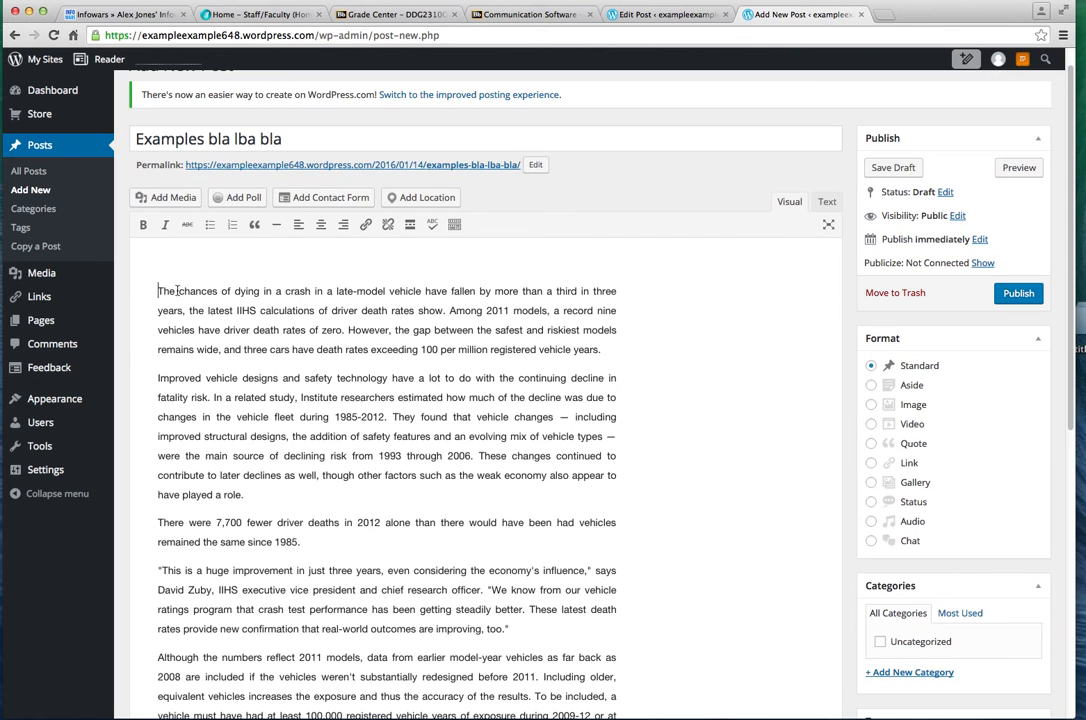
Insert the city car sketch from the media library above the first paragraph at Medium – 300 × 194 and enlarge it to the text's full width.
left_click(163, 197)
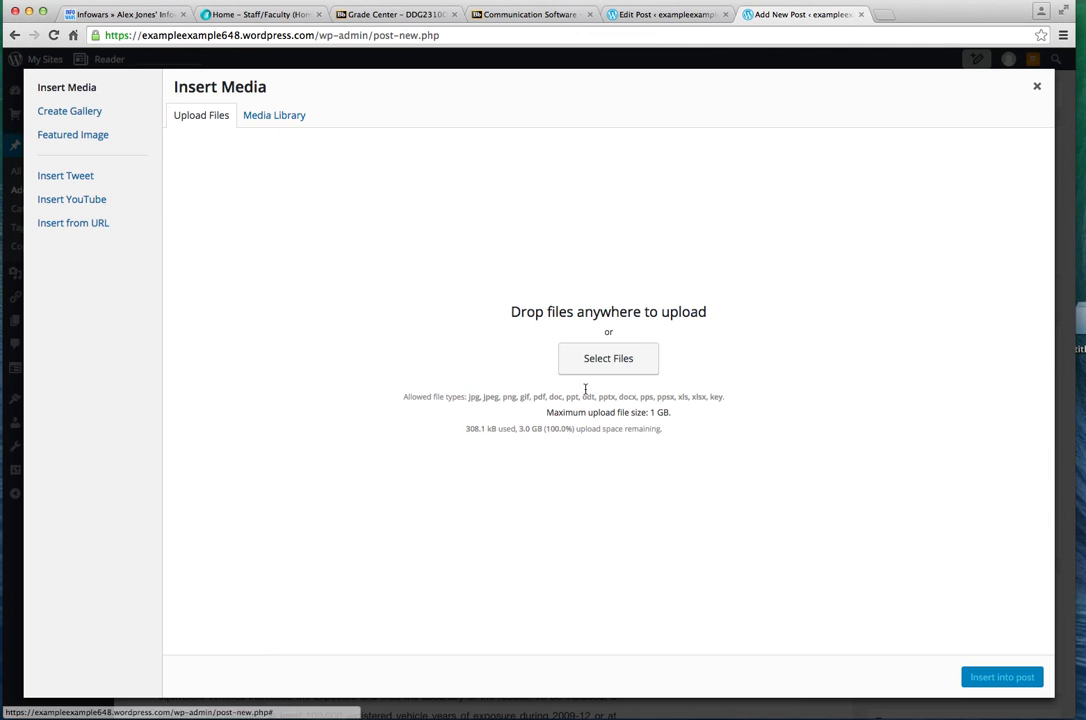
left_click(269, 117)
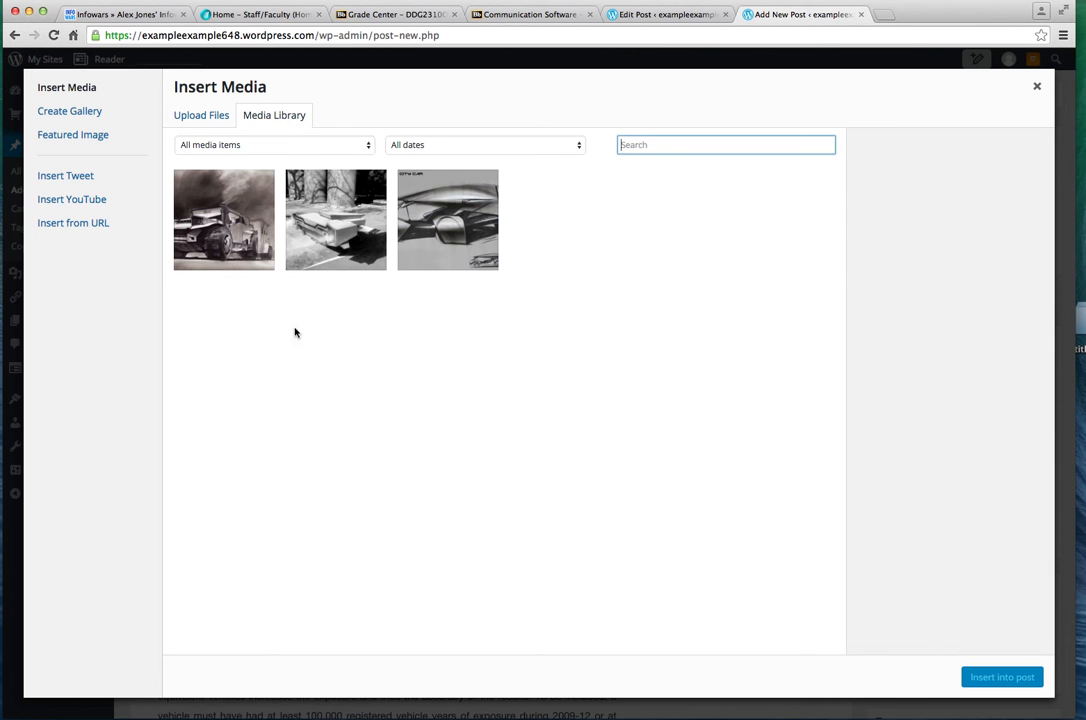
left_click(451, 237)
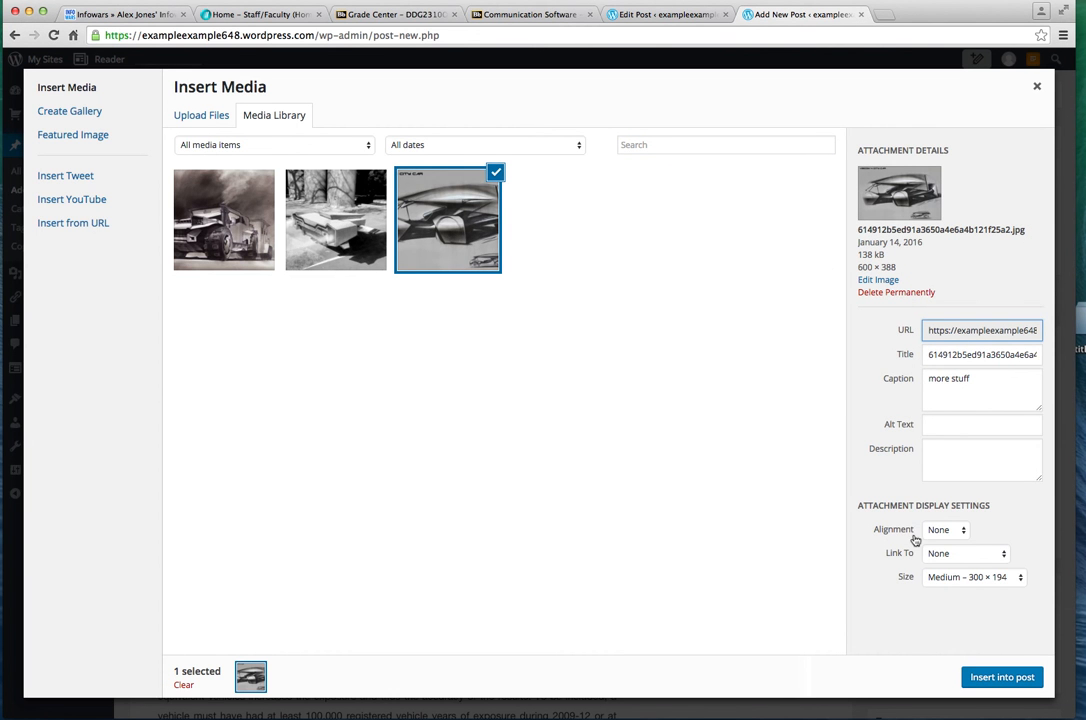
left_click(997, 678)
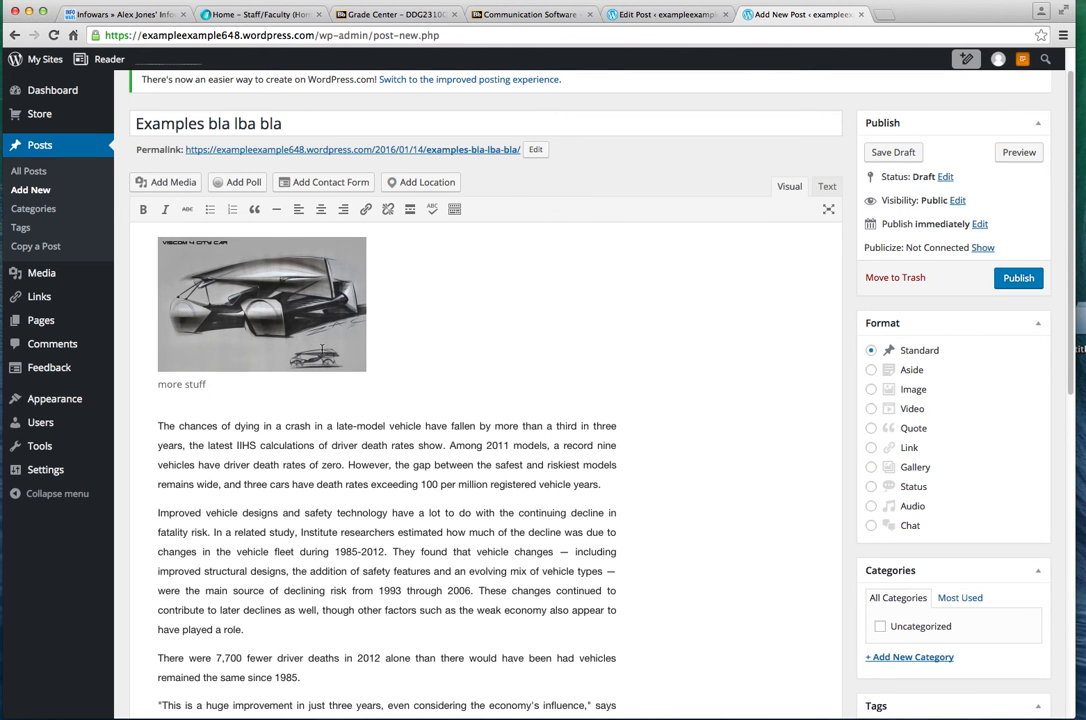
left_click(322, 350)
left_click_drag(366, 373, 673, 462)
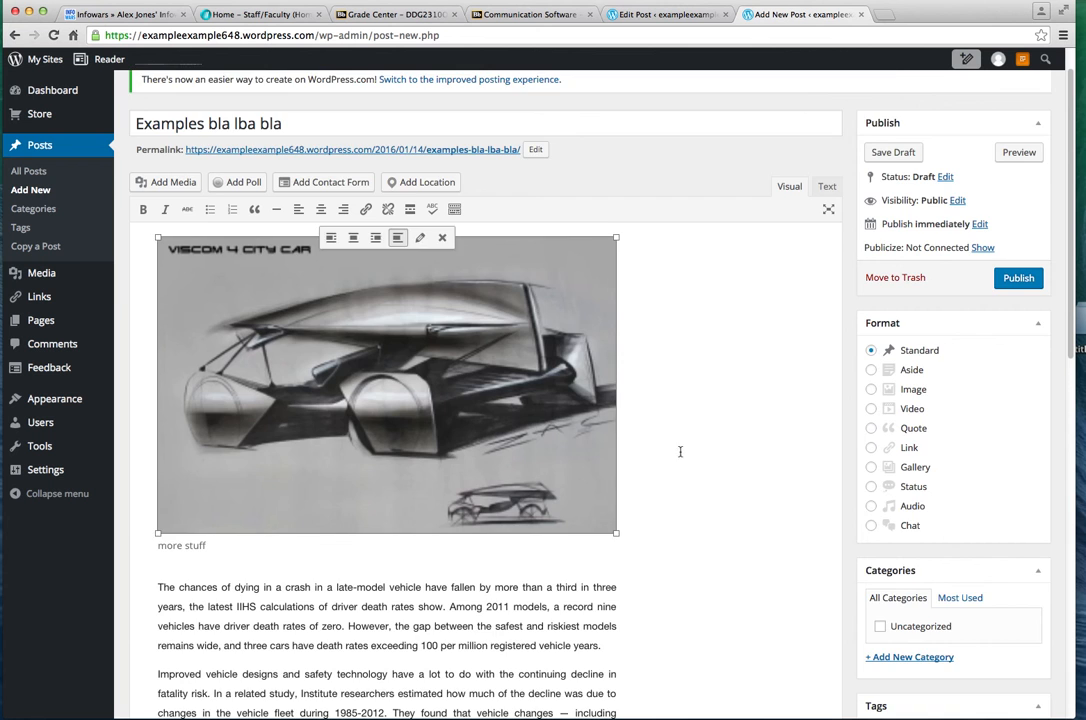
Review the new post from the image to the last paragraph and publish it.
scroll(559, 376, "up", 2)
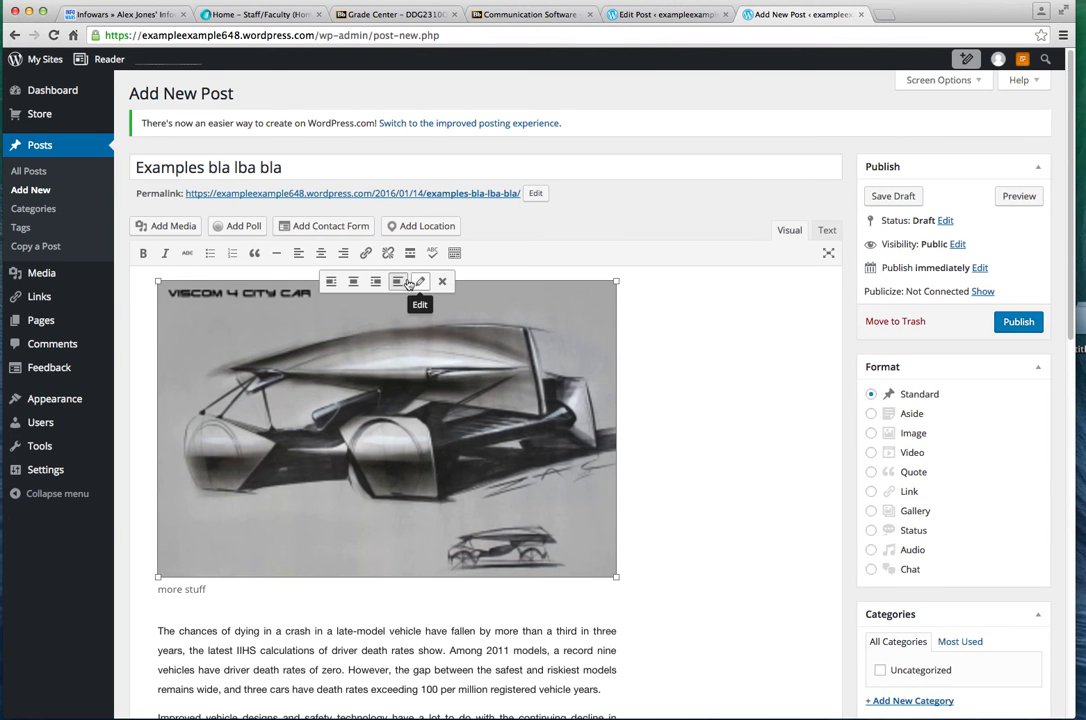
scroll(642, 475, "down", 15)
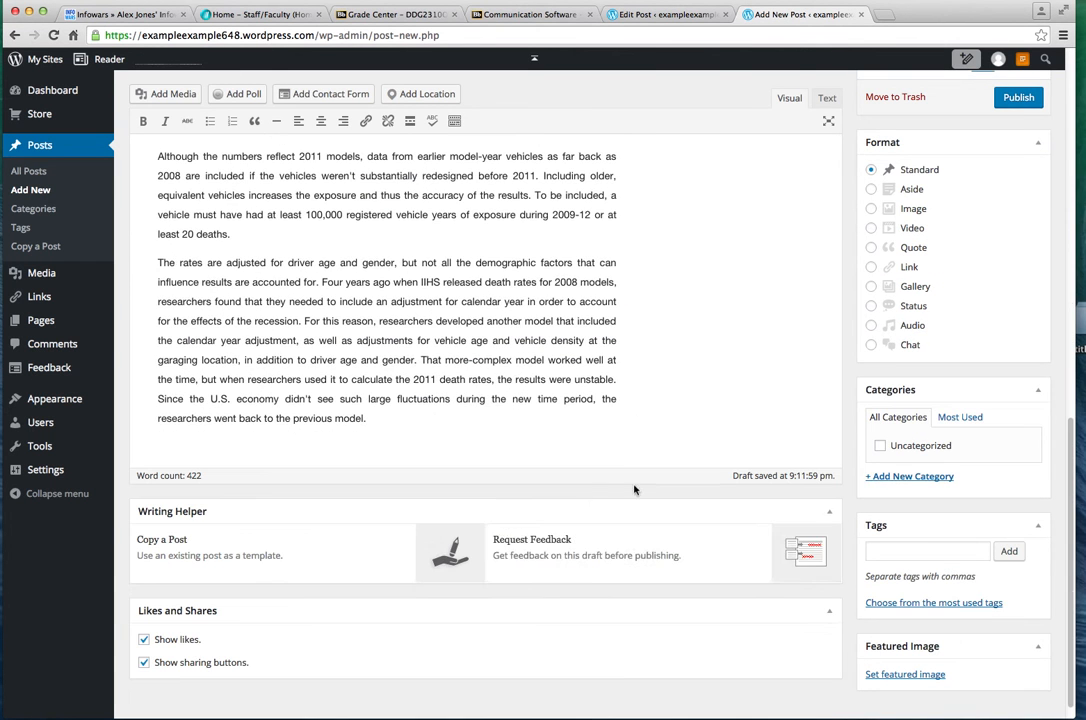
left_click(367, 419)
scroll(410, 408, "up", 10)
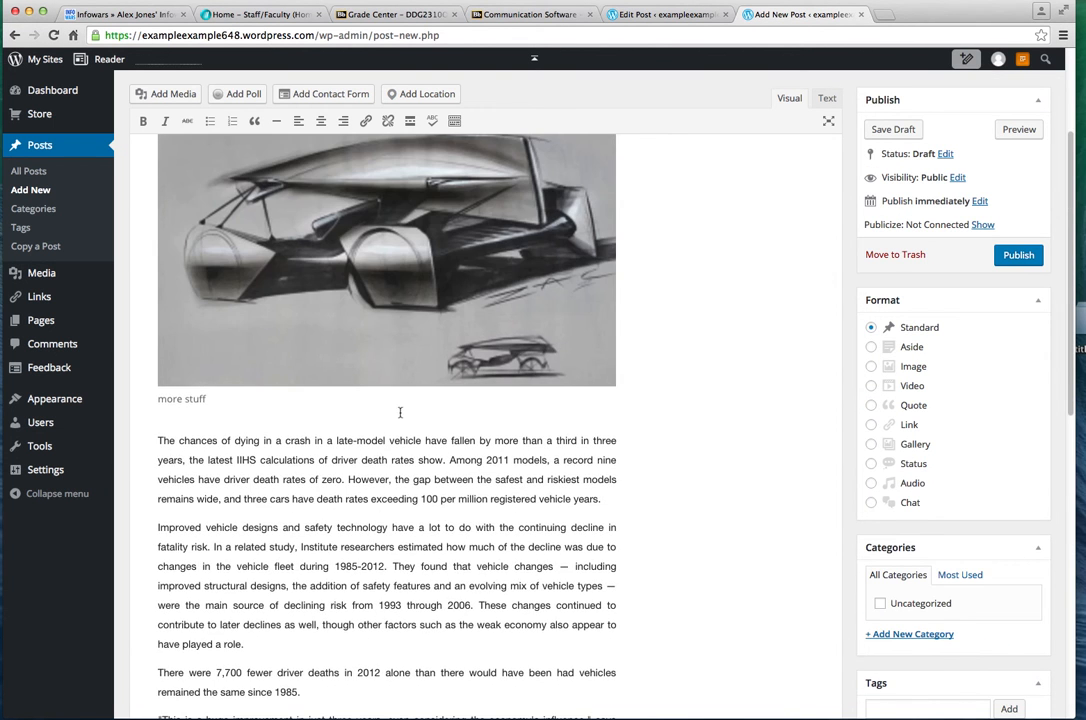
scroll(424, 429, "up", 3)
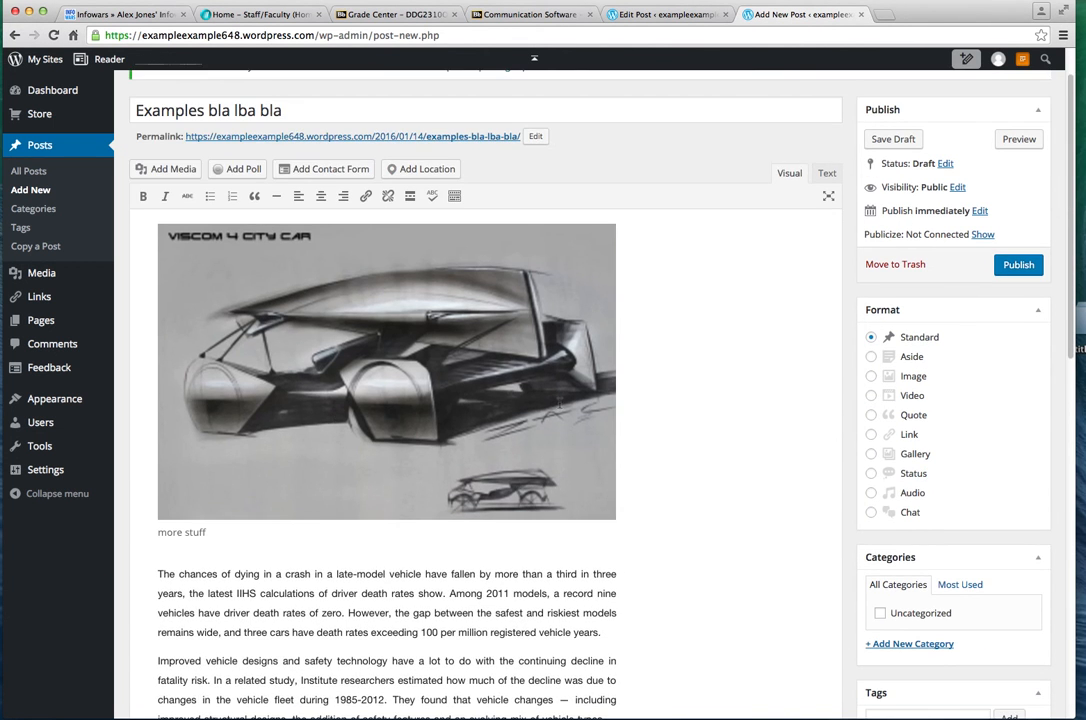
left_click(1015, 266)
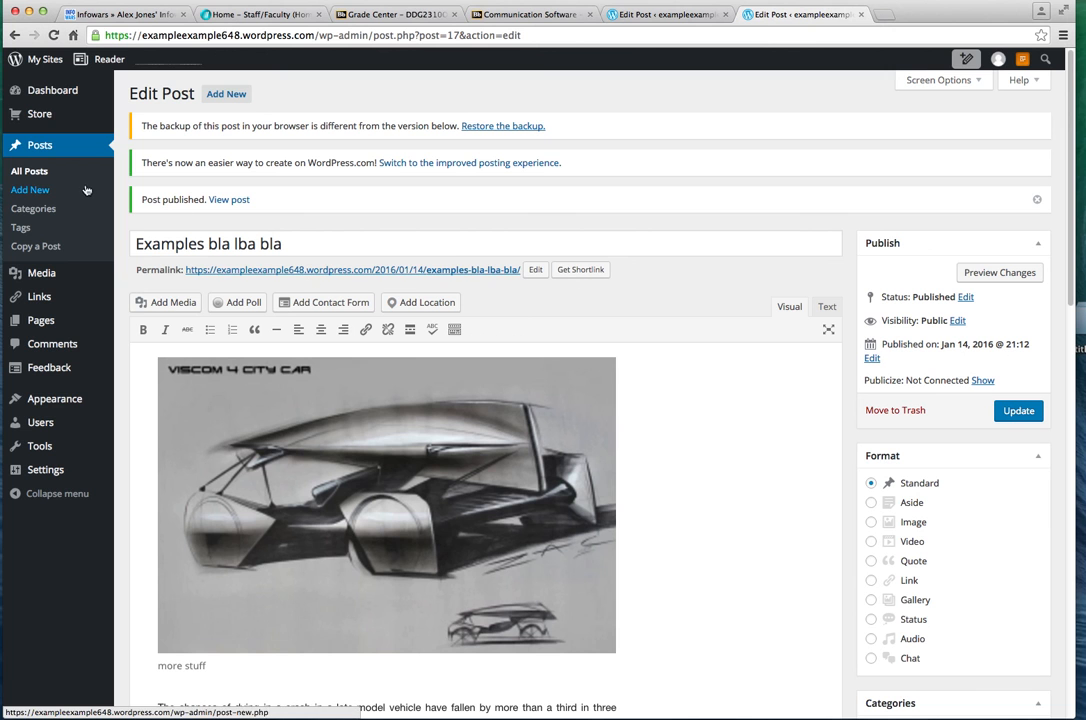
View the live site and look through the published post "Examples bla lba bla" on its front page.
left_click(37, 58)
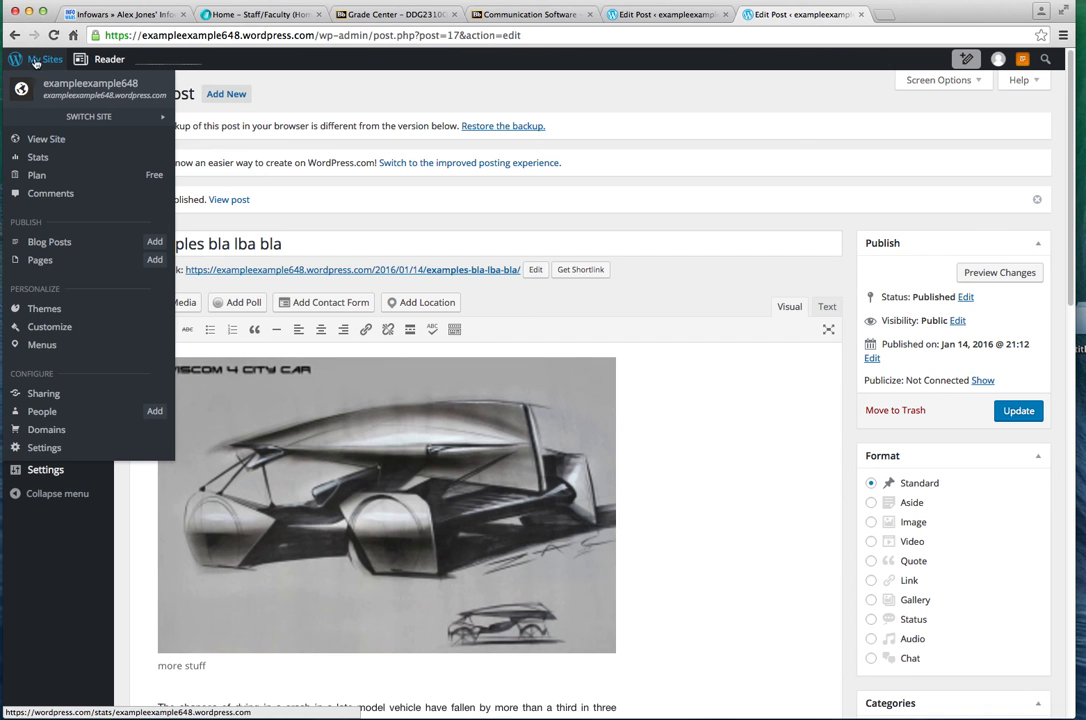
left_click(44, 141)
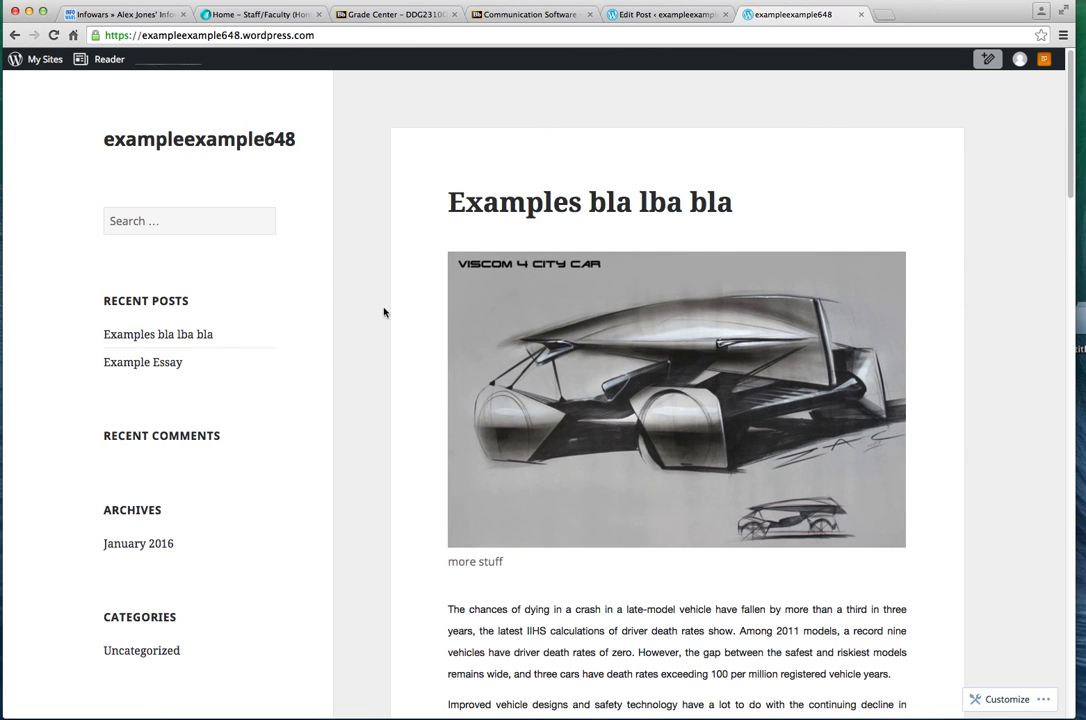
scroll(393, 319, "down", 2)
scroll(393, 319, "down", 10)
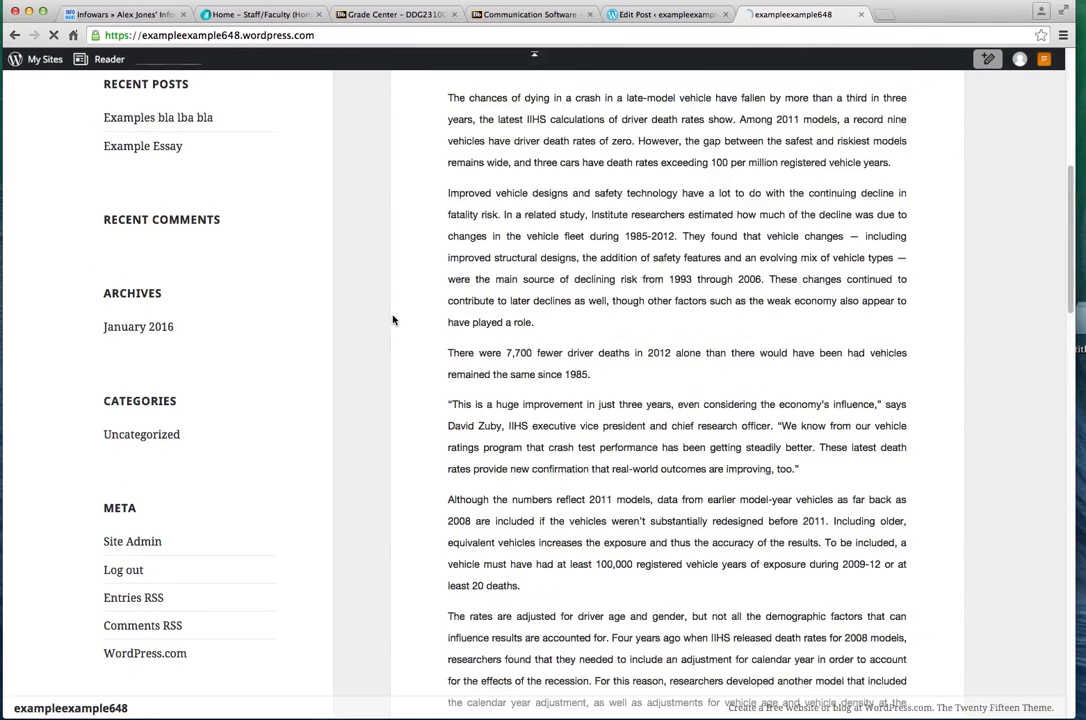
scroll(780, 330, "up", 12)
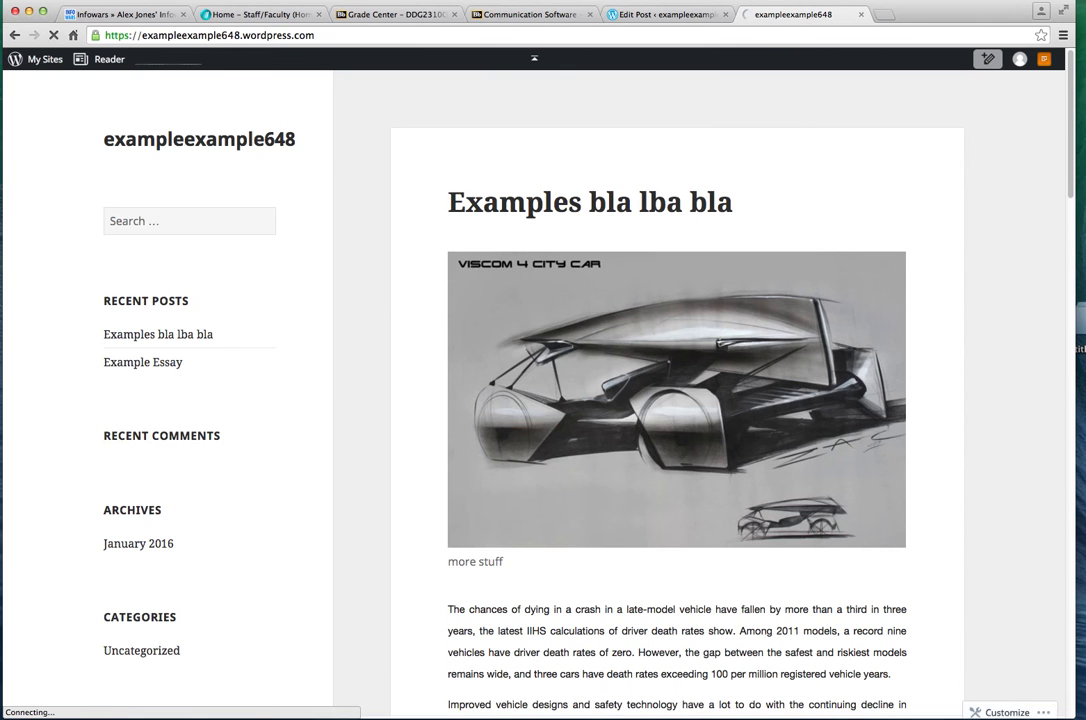
left_click_drag(1071, 140, 991, 124)
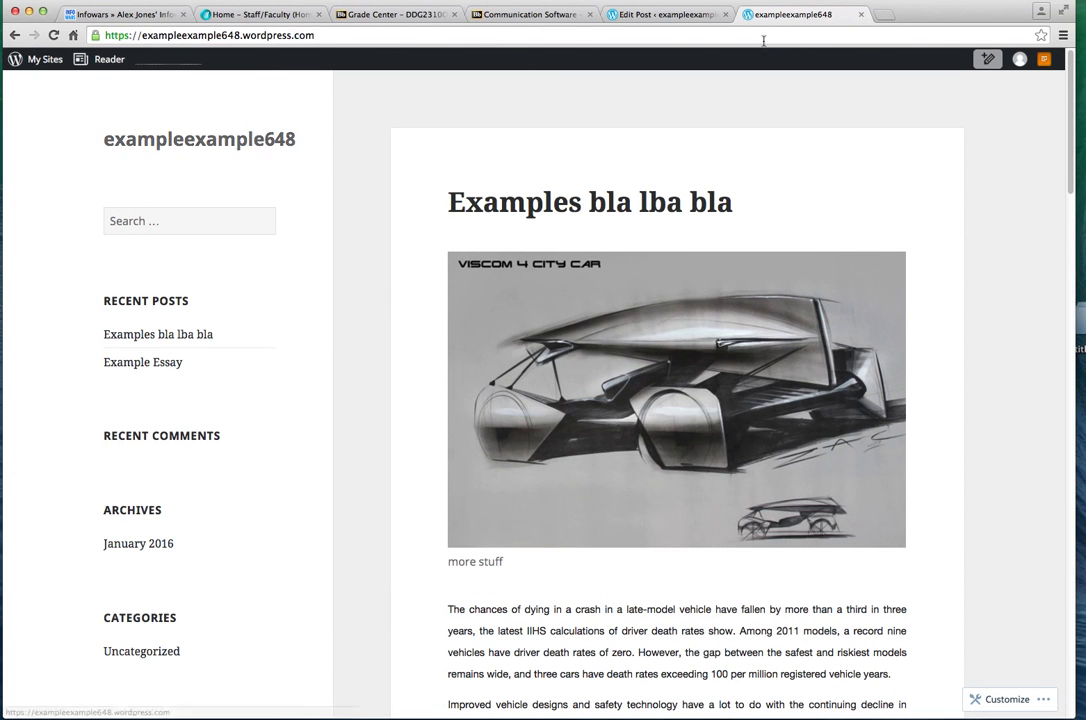
Close the live site's browser tab and the tab with the "Example Essay" editor.
left_click(862, 15)
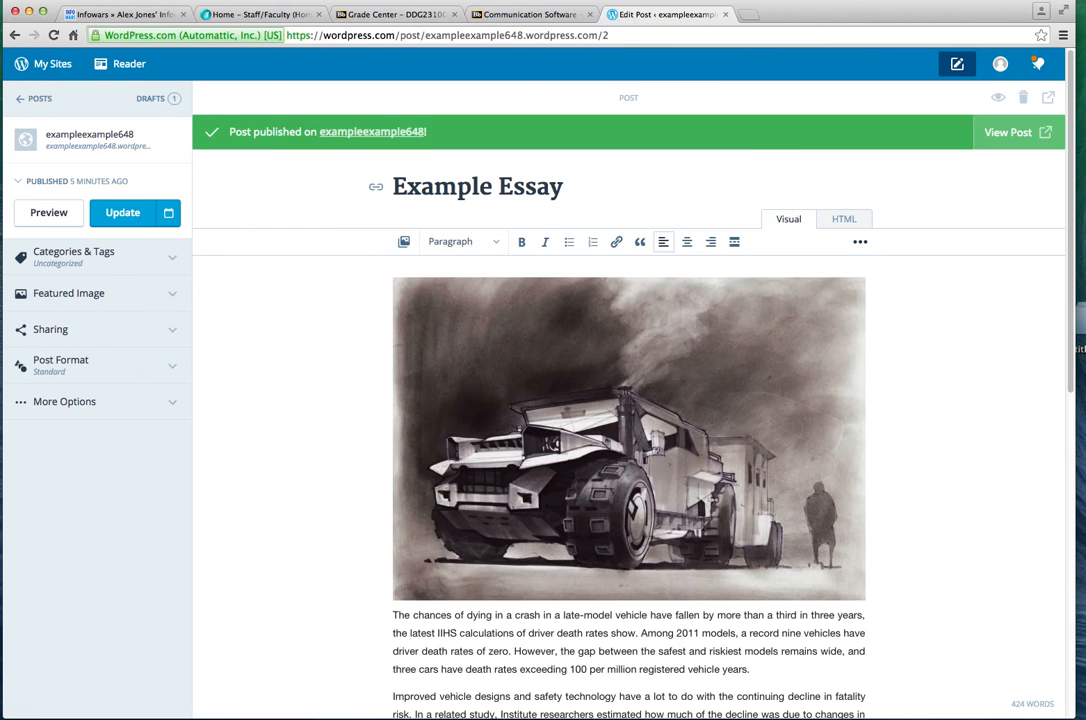
left_click(725, 17)
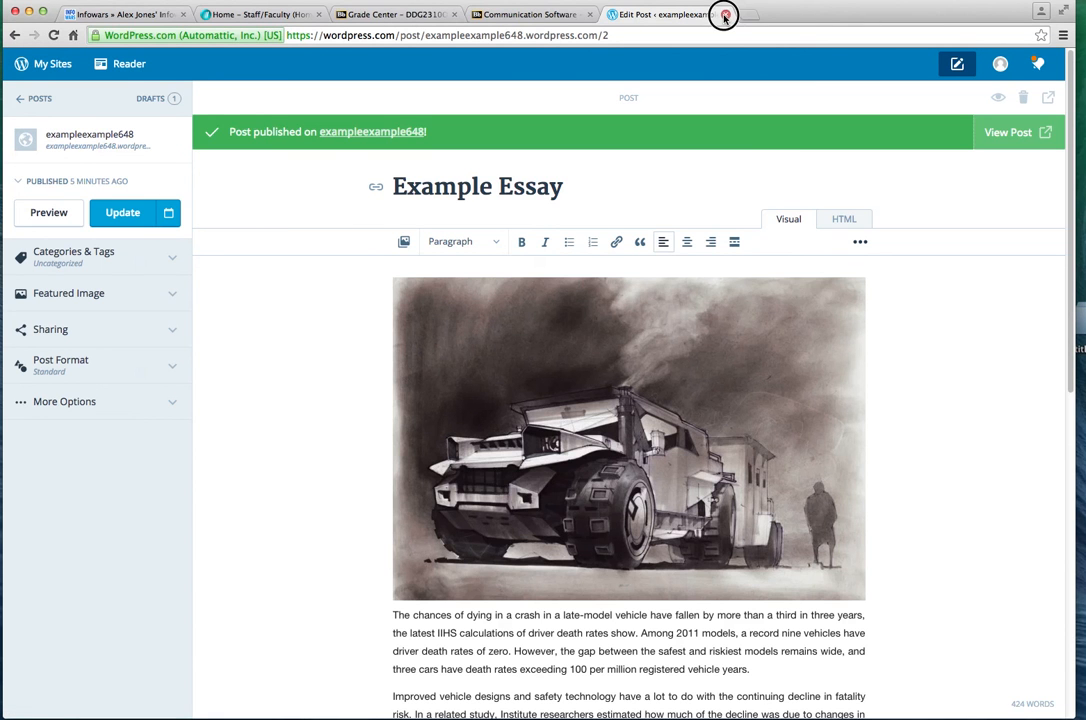